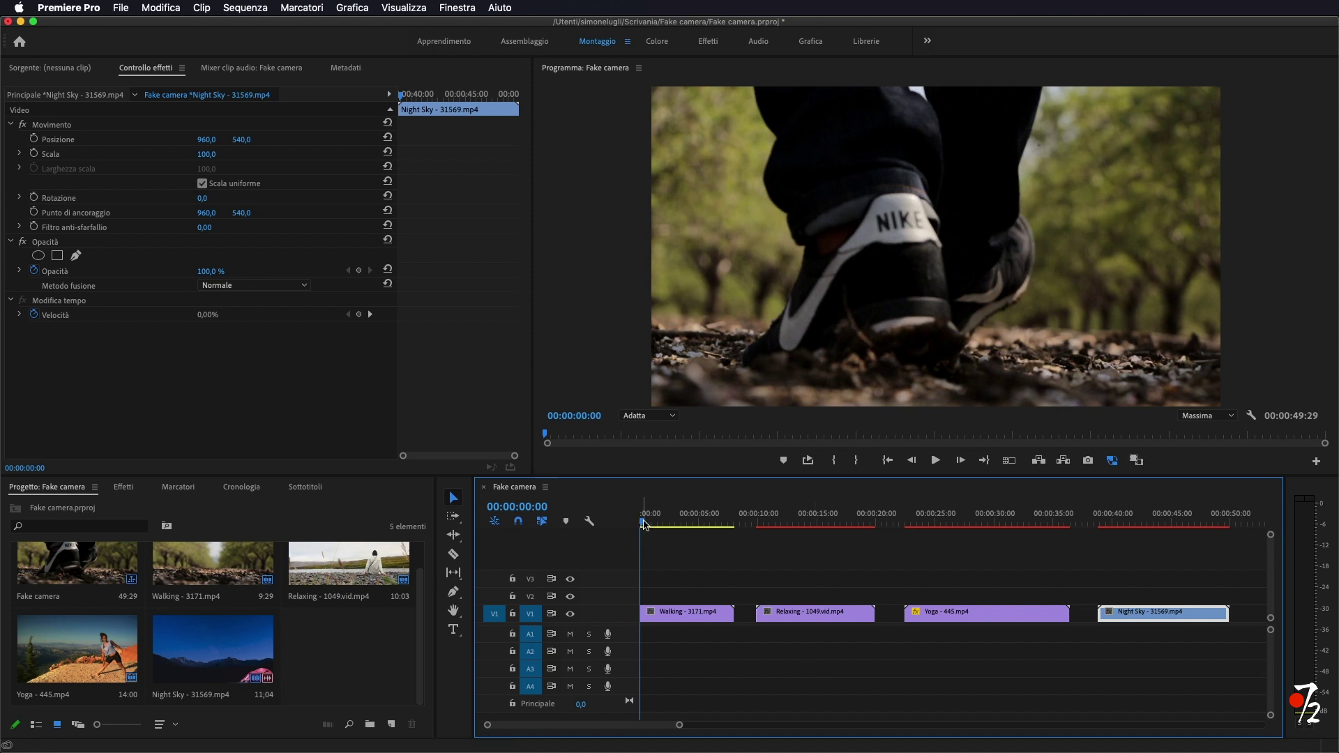
Scrub through the Walking, Relaxing, Yoga and Night Sky clips to preview the footage
{"action": "mouse_move", "coordinate": [645, 523]}
{"action": "left_mouse_down"}
{"action": "mouse_move", "coordinate": [1034, 536]}
{"action": "mouse_move", "coordinate": [988, 552]}
{"action": "mouse_move", "coordinate": [1019, 524]}
{"action": "left_mouse_up"}
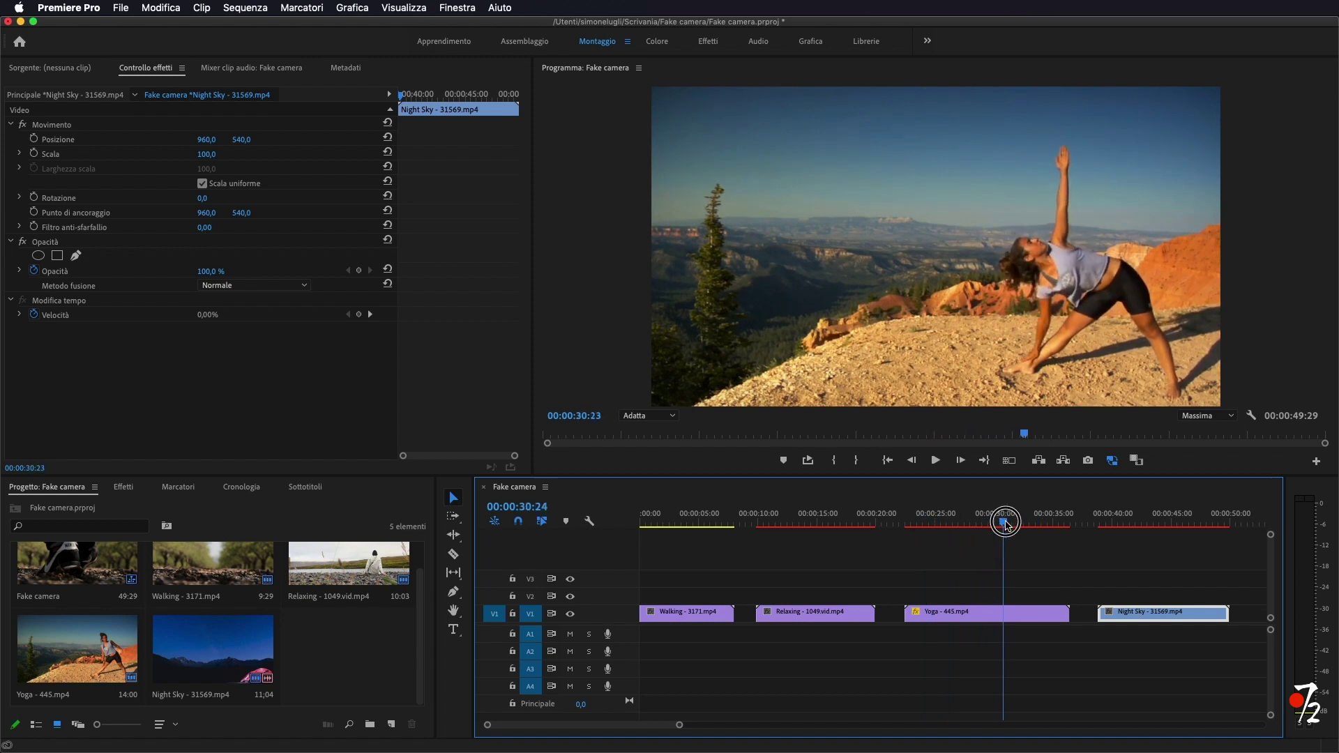
{"action": "mouse_move", "coordinate": [827, 524]}
{"action": "left_mouse_down"}
{"action": "mouse_move", "coordinate": [799, 524]}
{"action": "mouse_move", "coordinate": [855, 524]}
{"action": "left_mouse_up"}
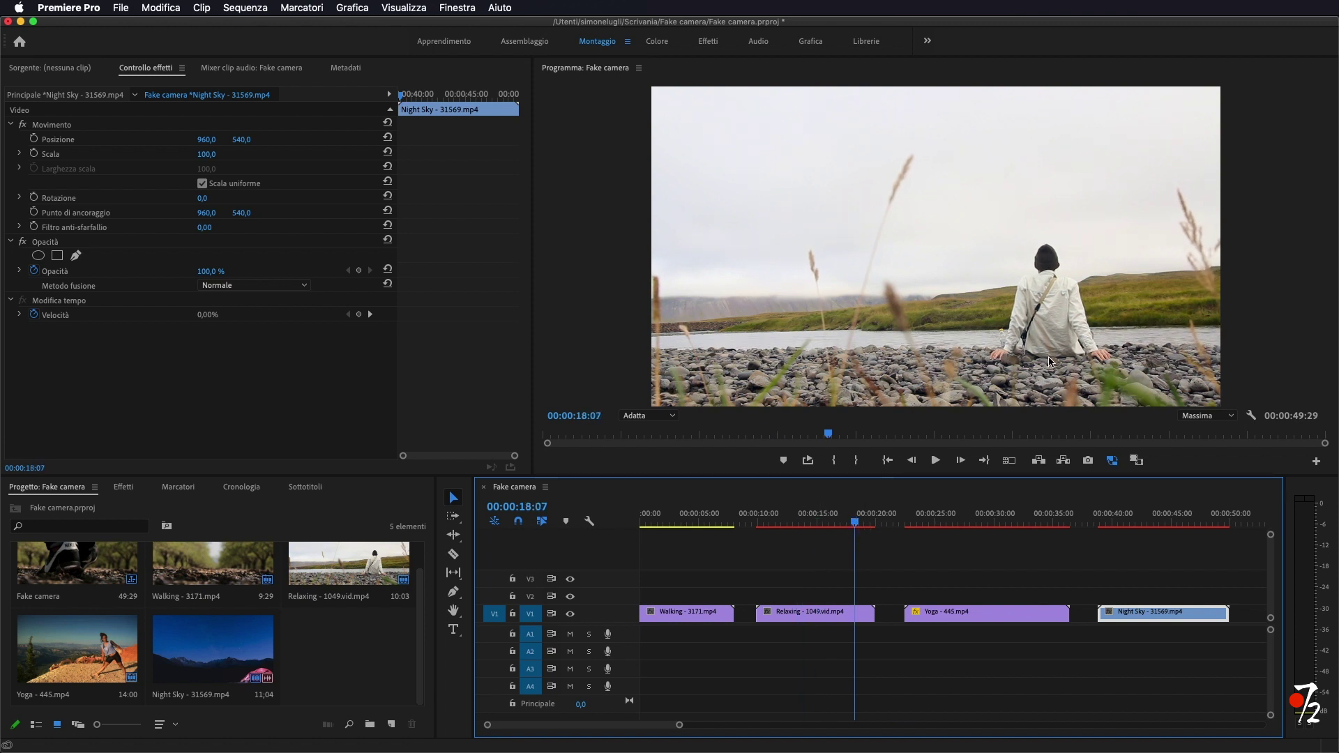
{"action": "left_click", "coordinate": [843, 525]}
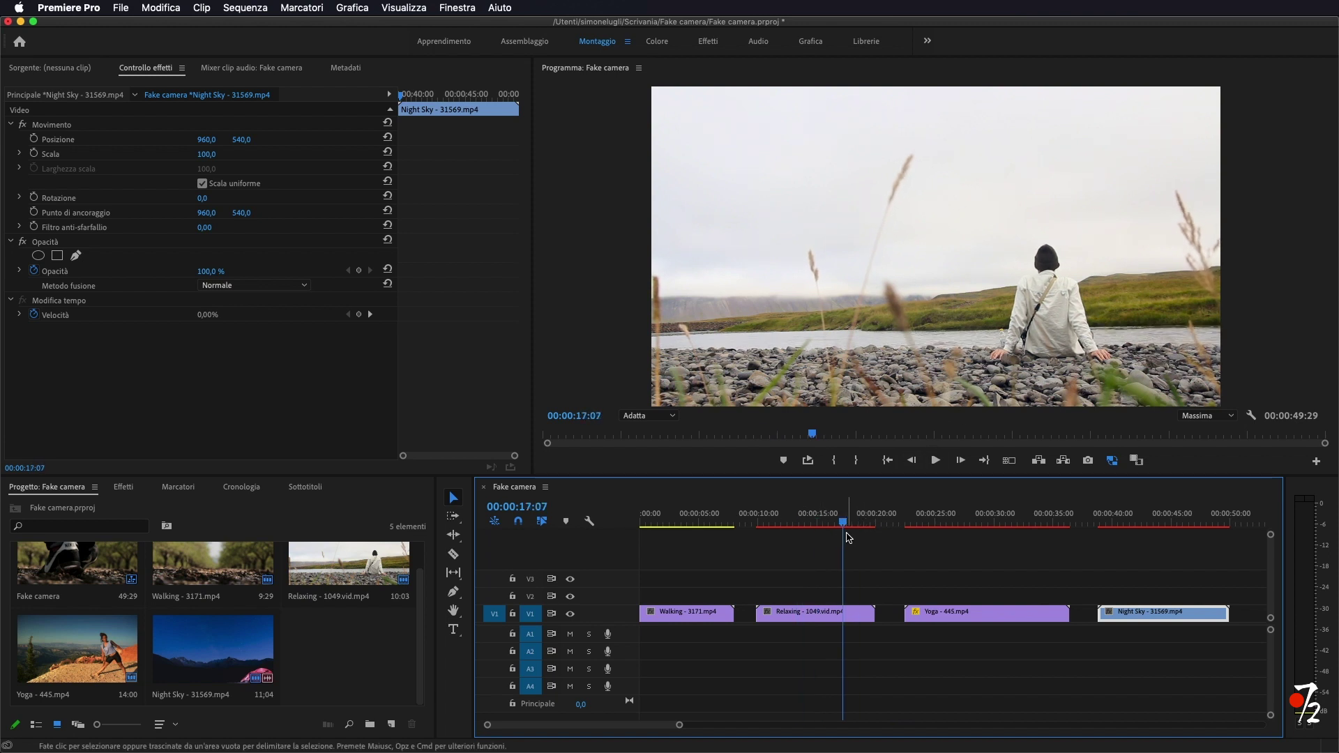
{"action": "mouse_move", "coordinate": [846, 528]}
{"action": "left_mouse_down"}
{"action": "mouse_move", "coordinate": [1016, 529]}
{"action": "mouse_move", "coordinate": [823, 533]}
{"action": "left_mouse_up"}
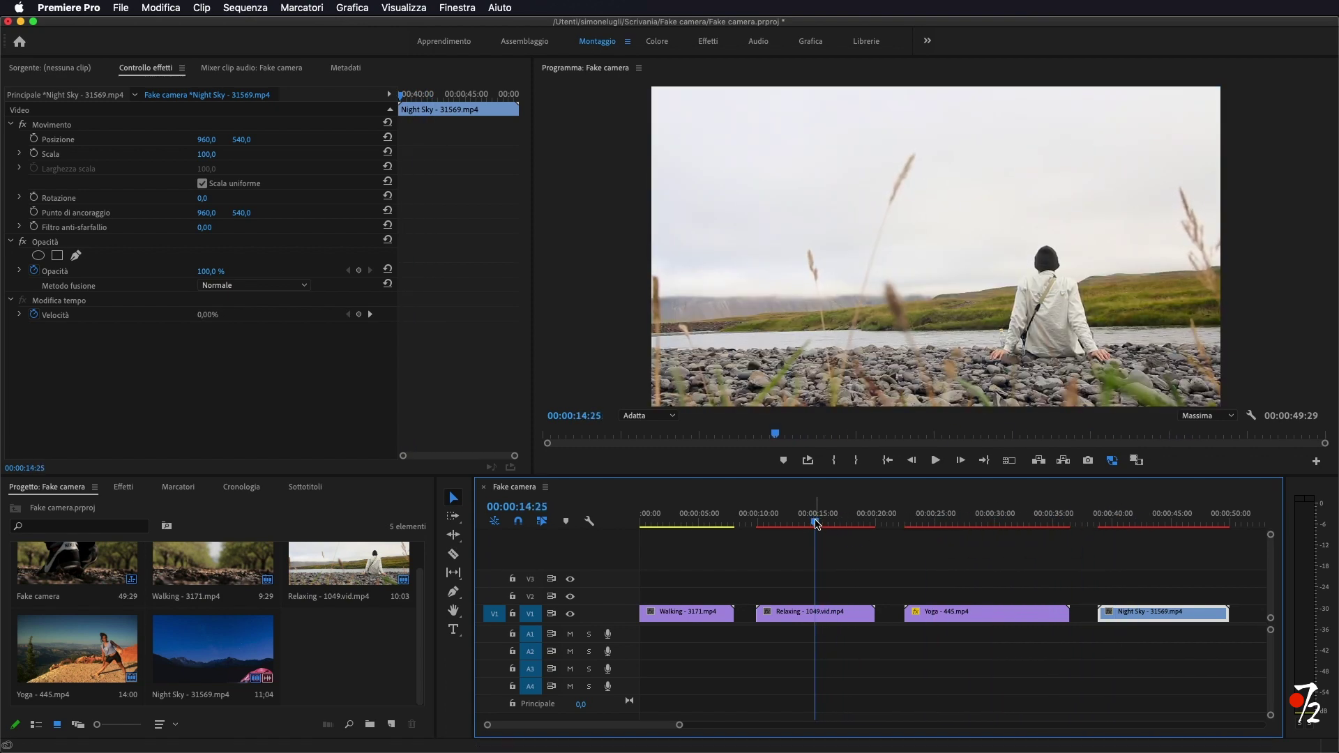
{"action": "left_click_drag", "start_coordinate": [824, 533], "coordinate": [673, 535]}
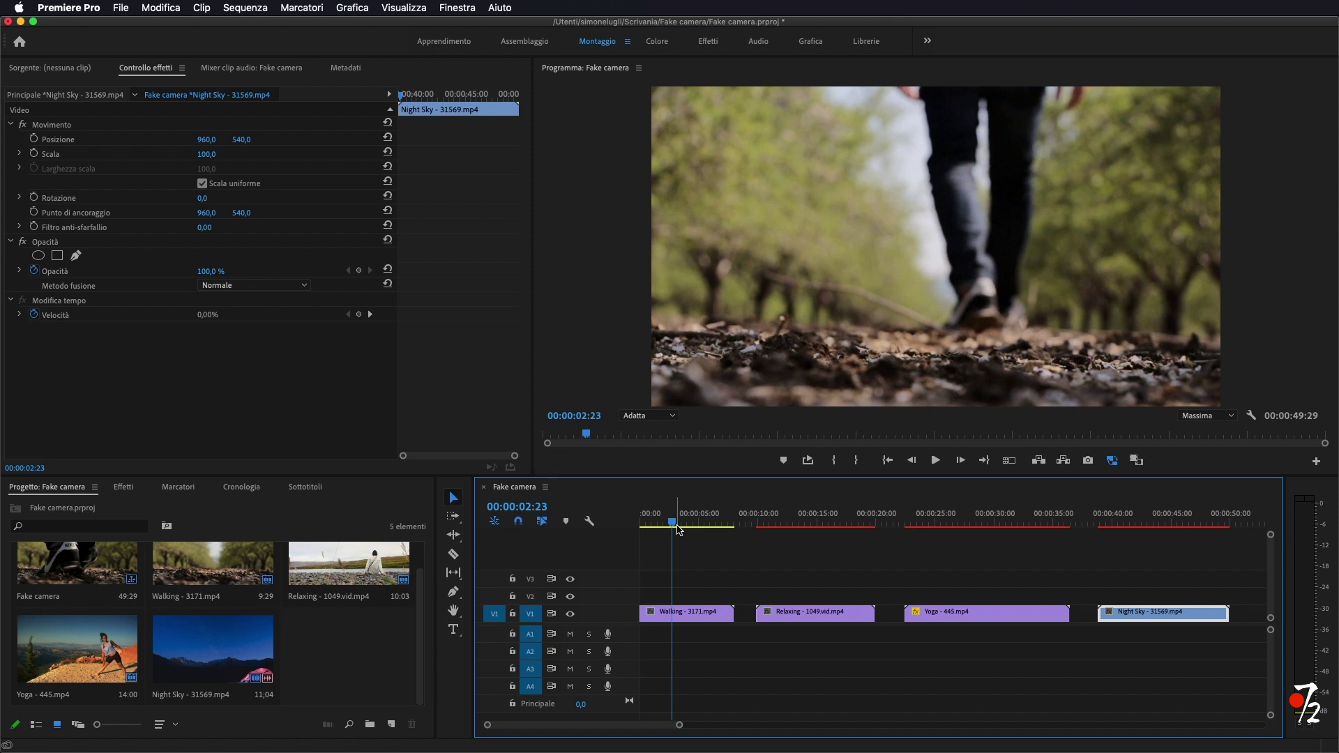
Create a 1920×1080 adjustment layer (Livello di regolazione) and place it on V2 over all clips
{"action": "left_click", "coordinate": [390, 726]}
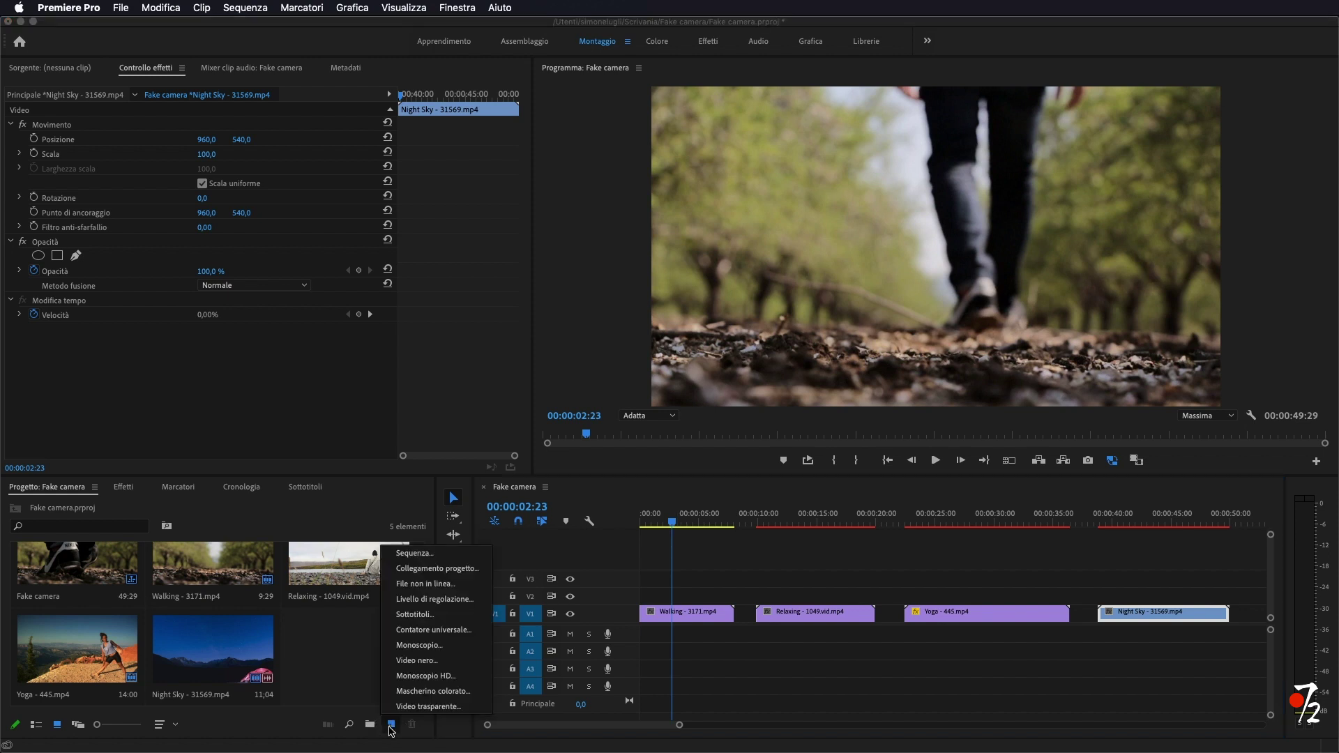
{"action": "left_click", "coordinate": [432, 600]}
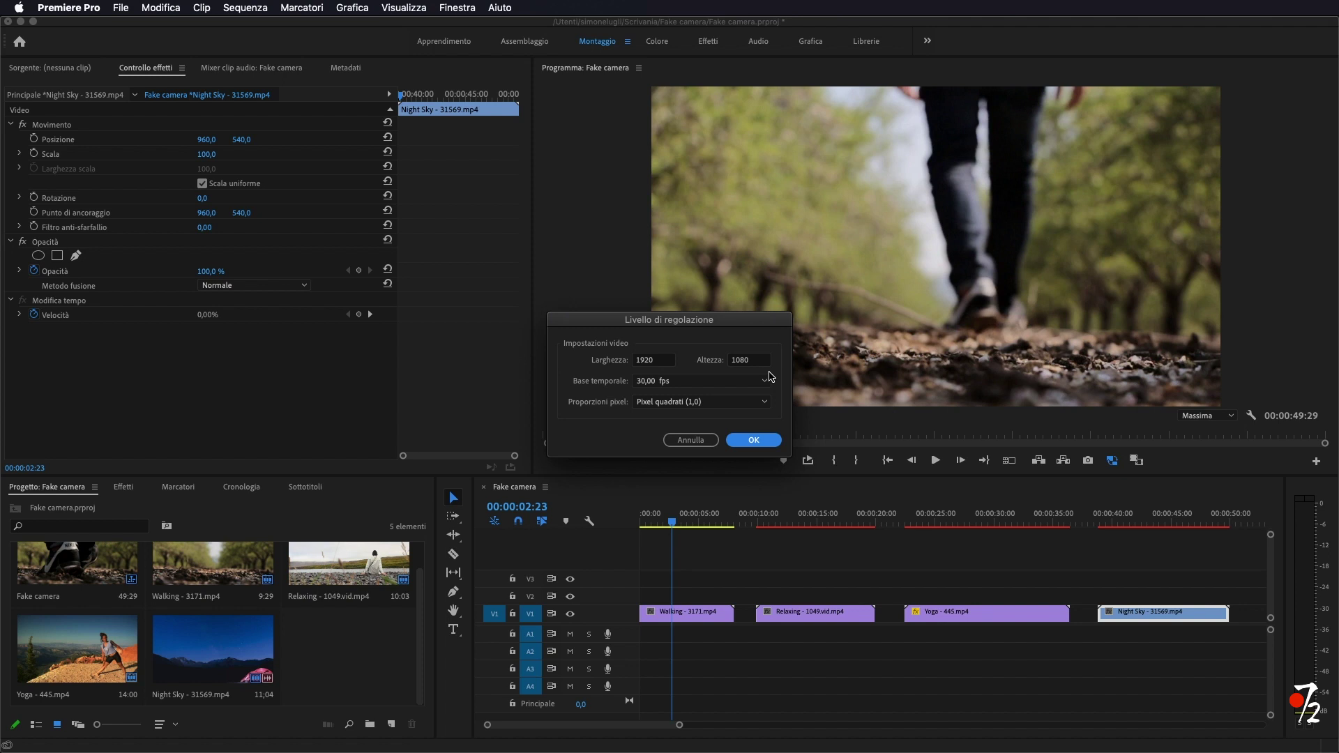
{"action": "left_click", "coordinate": [757, 441]}
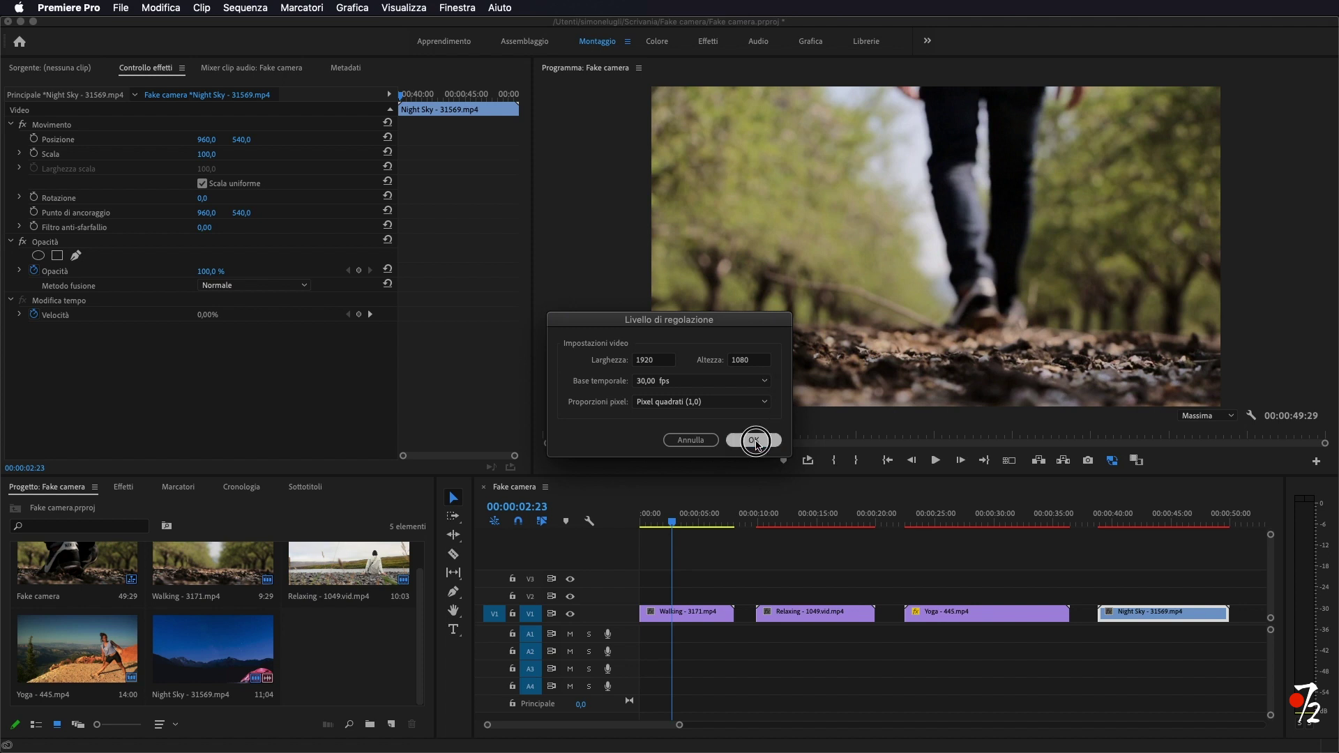
{"action": "mouse_move", "coordinate": [331, 652]}
{"action": "left_mouse_down"}
{"action": "mouse_move", "coordinate": [682, 601]}
{"action": "mouse_move", "coordinate": [1227, 593]}
{"action": "left_mouse_up"}
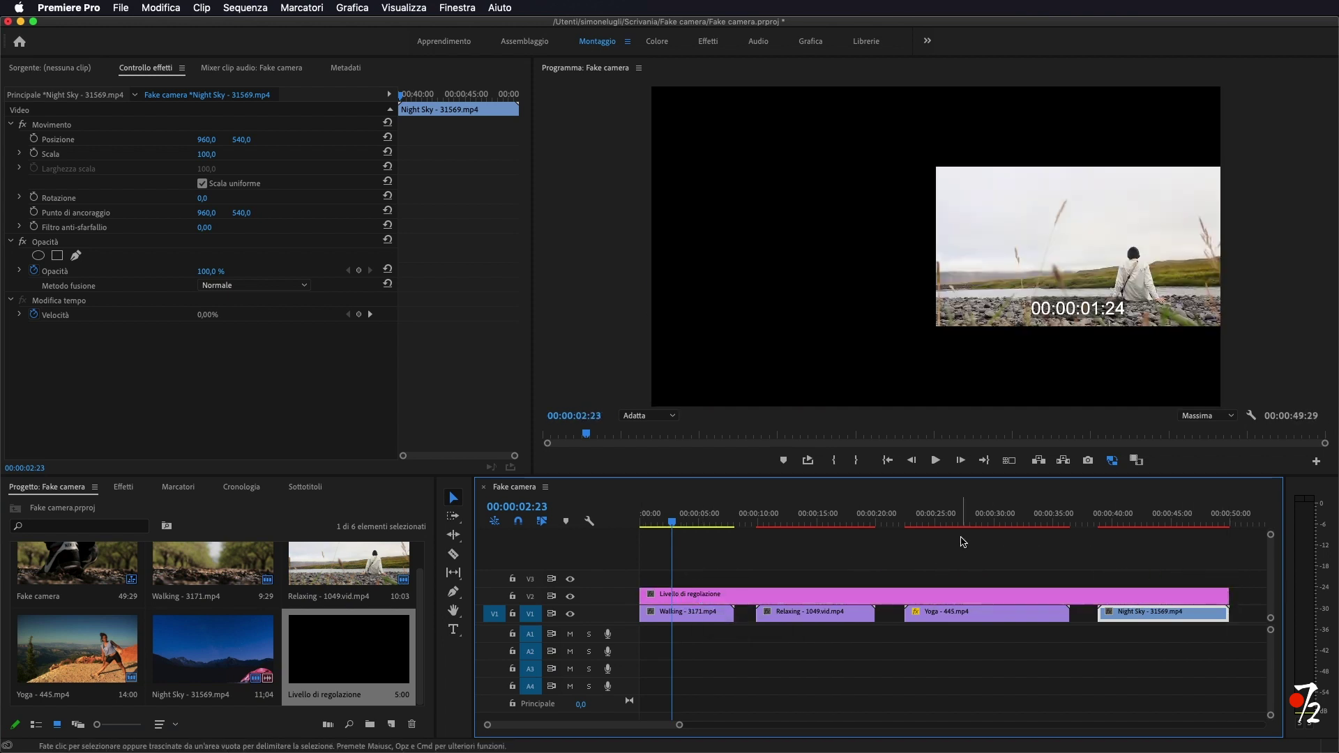
{"action": "left_click_drag", "start_coordinate": [675, 524], "coordinate": [627, 537]}
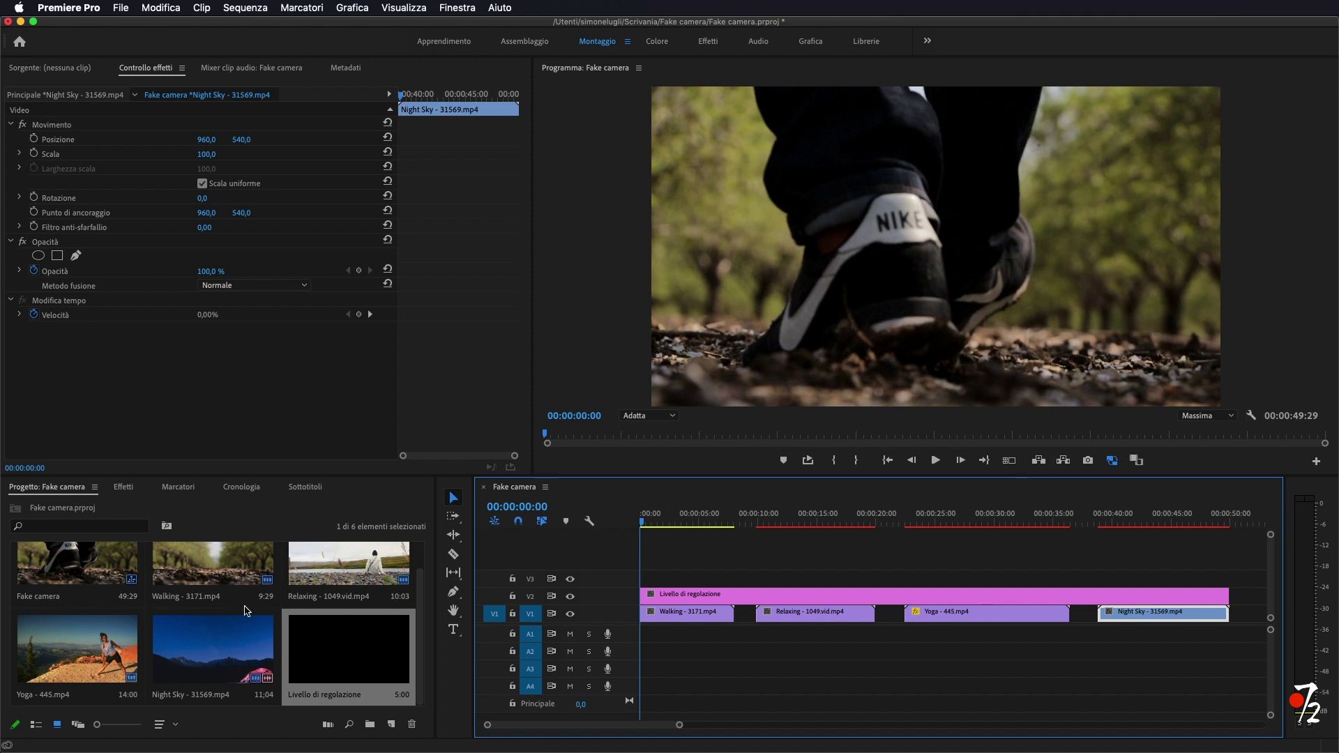
Apply the Ritaglia (Crop) effect to the adjustment layer
{"action": "left_click", "coordinate": [683, 593]}
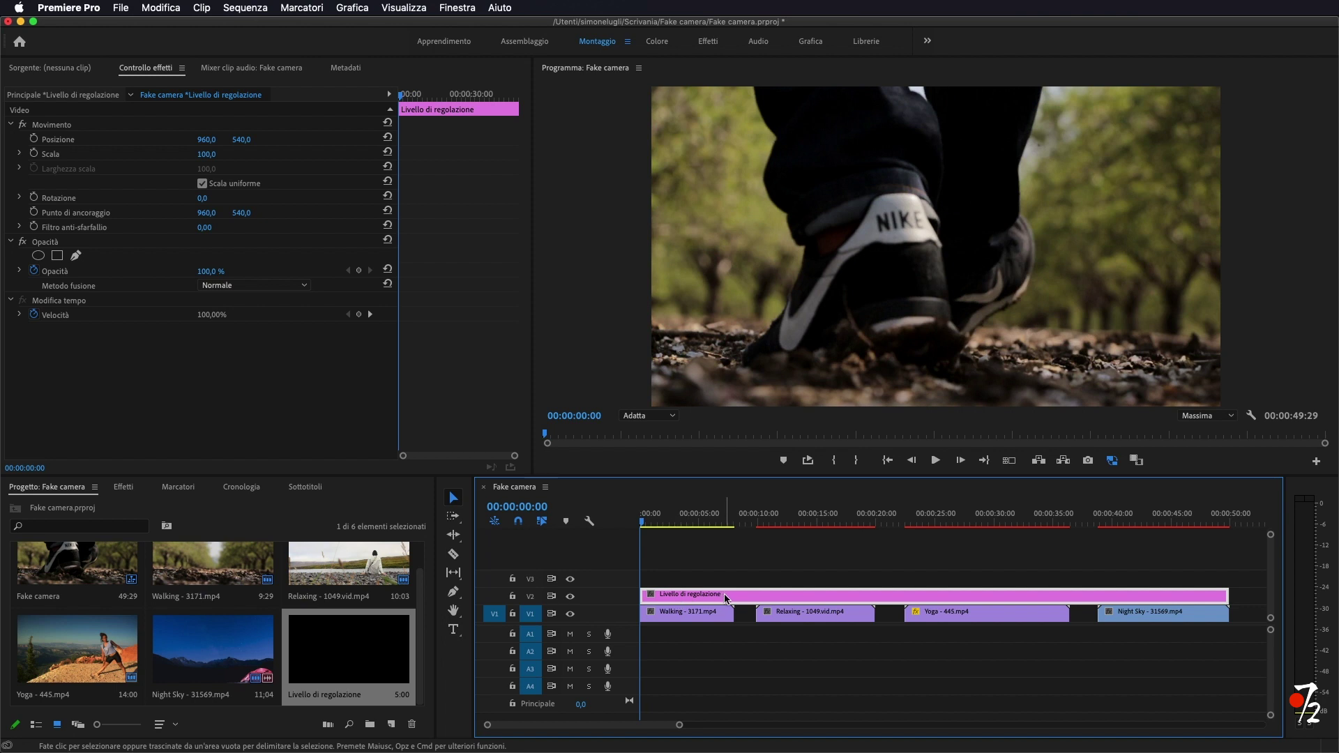
{"action": "left_click", "coordinate": [124, 487]}
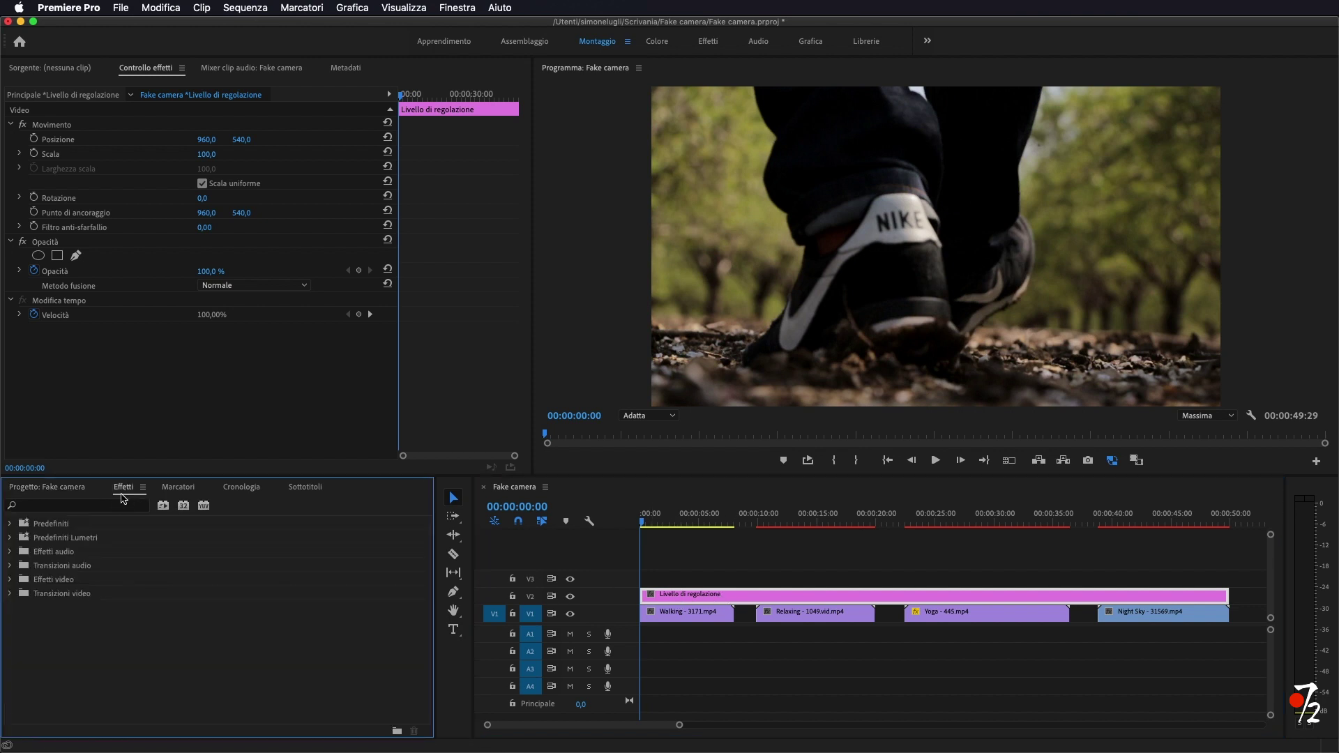
{"action": "left_click", "coordinate": [110, 506]}
{"action": "type", "text": "ritaglia"}
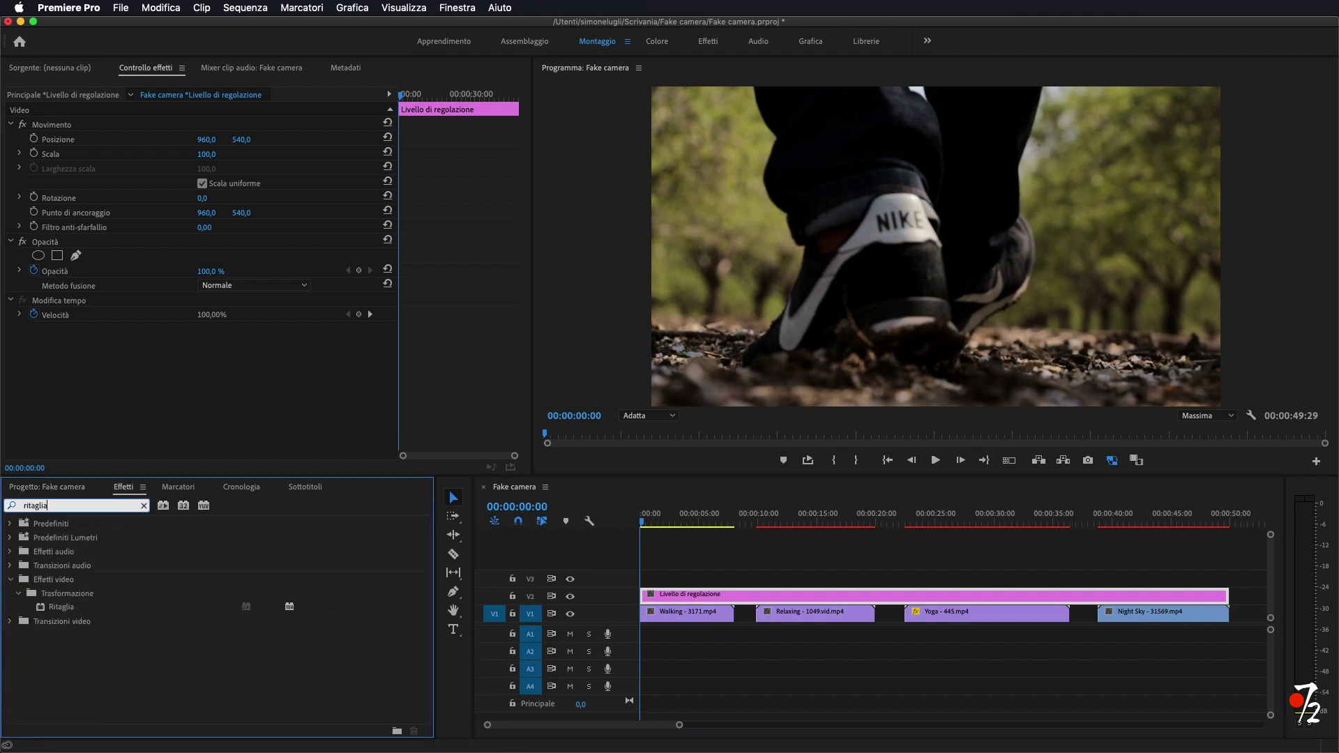
{"action": "left_click_drag", "start_coordinate": [62, 607], "coordinate": [731, 602]}
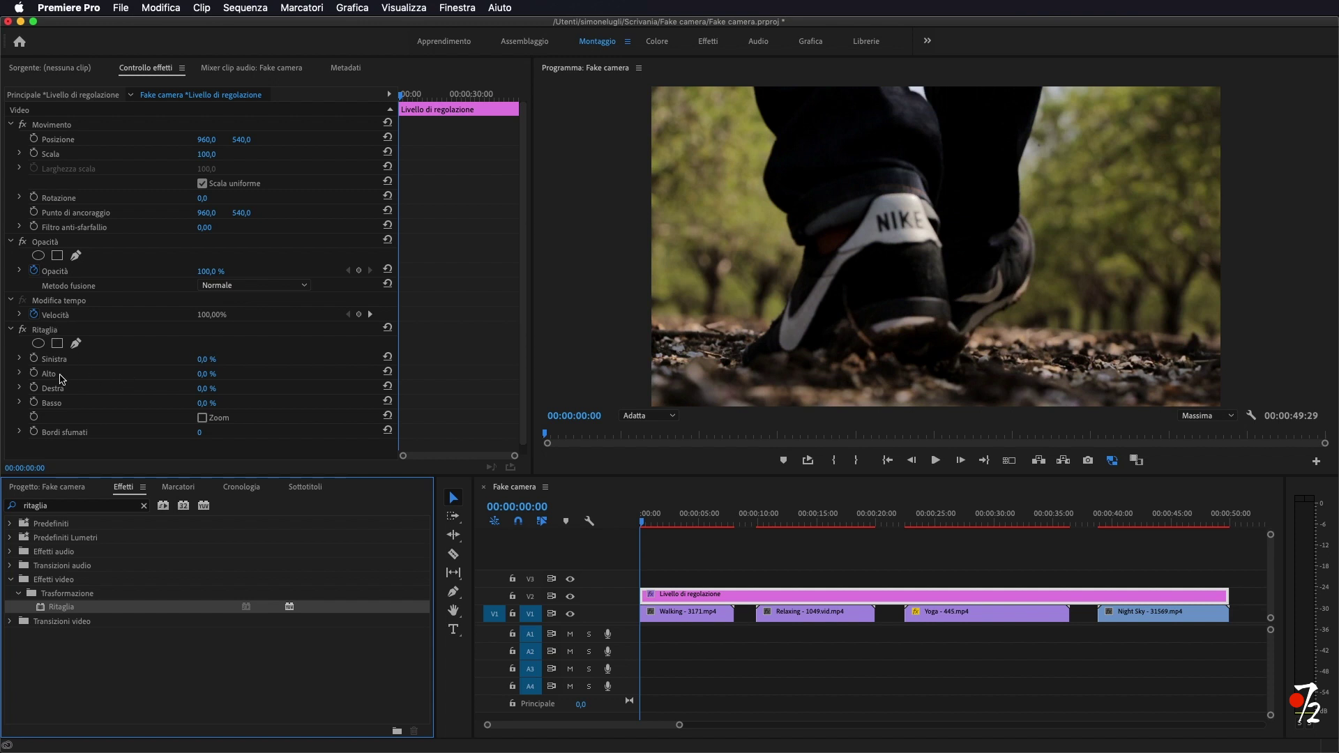
Set the crop's Alto and Basso values to 10% to form letterbox bars
{"action": "left_click", "coordinate": [203, 380]}
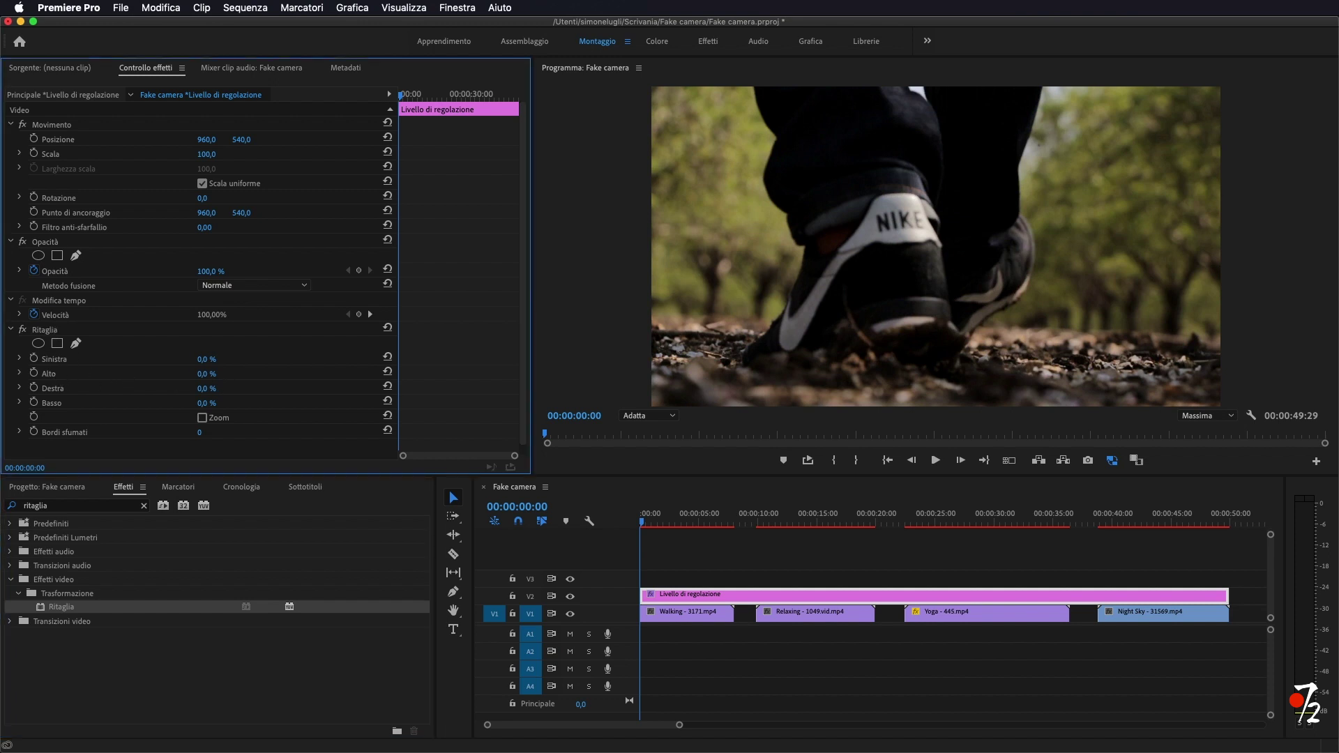
{"action": "left_click_drag", "start_coordinate": [202, 374], "coordinate": [213, 374]}
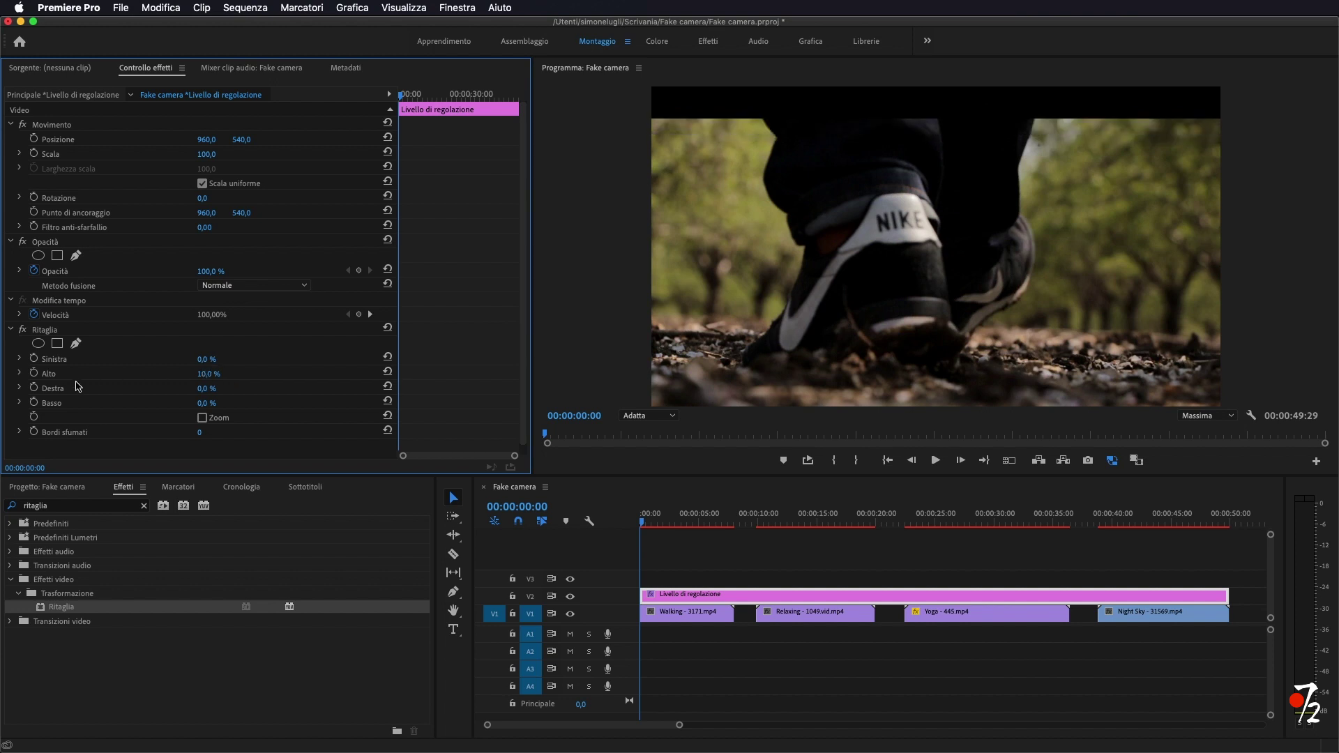
{"action": "left_click_drag", "start_coordinate": [202, 403], "coordinate": [301, 404]}
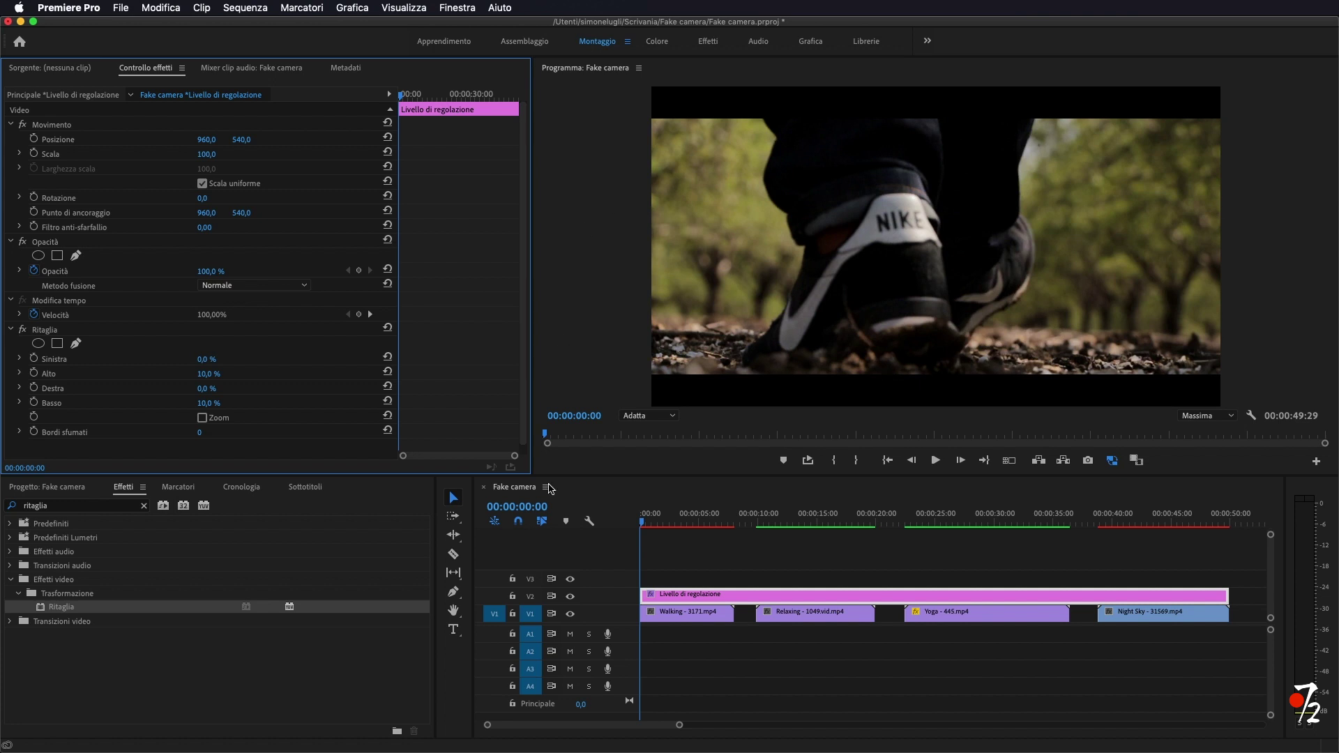
{"action": "left_click", "coordinate": [691, 617]}
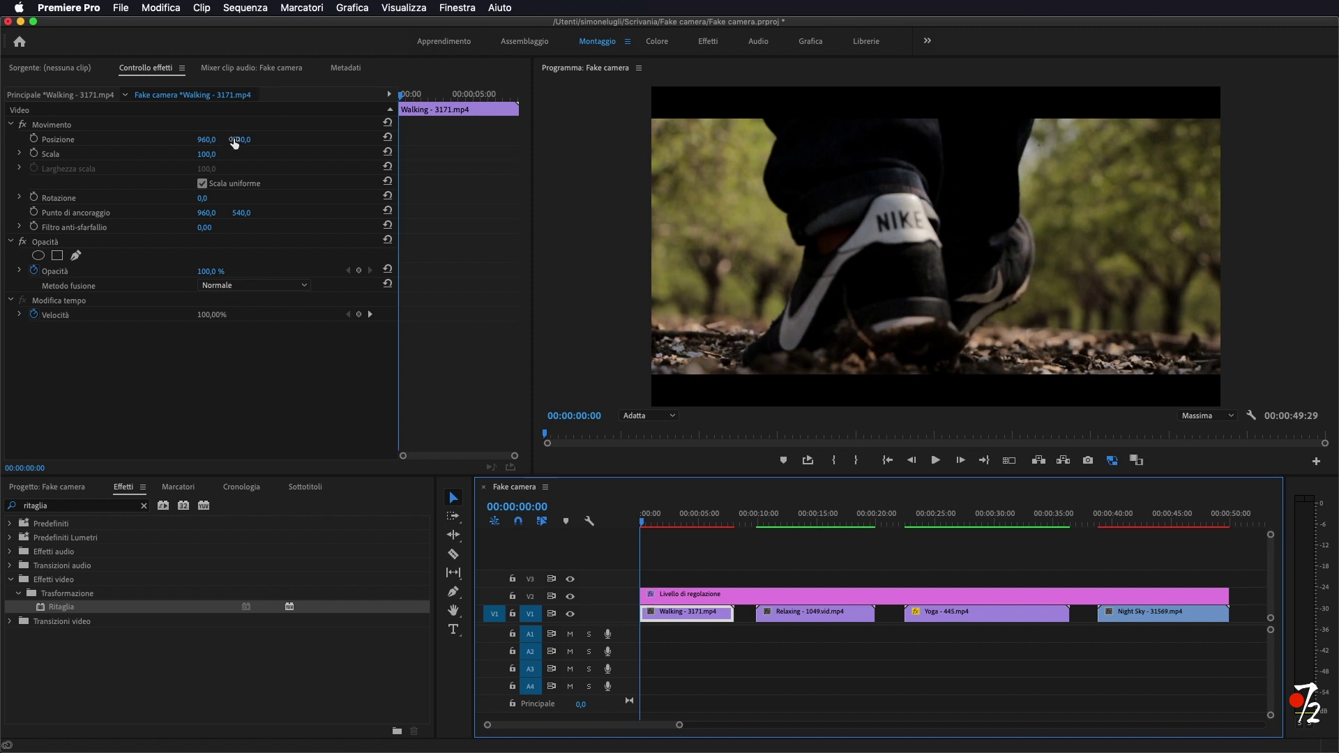
{"action": "left_click_drag", "start_coordinate": [238, 139], "coordinate": [242, 140]}
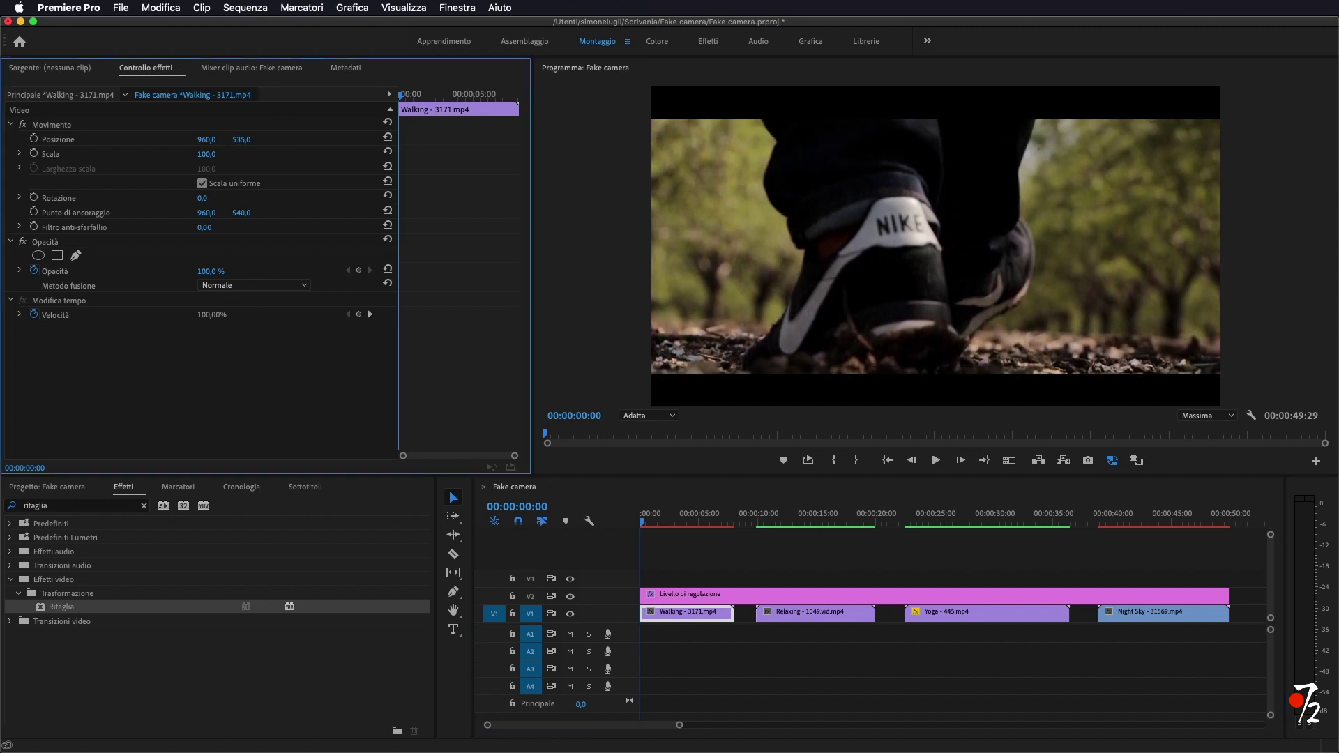
{"action": "left_click_drag", "start_coordinate": [242, 140], "coordinate": [657, 68]}
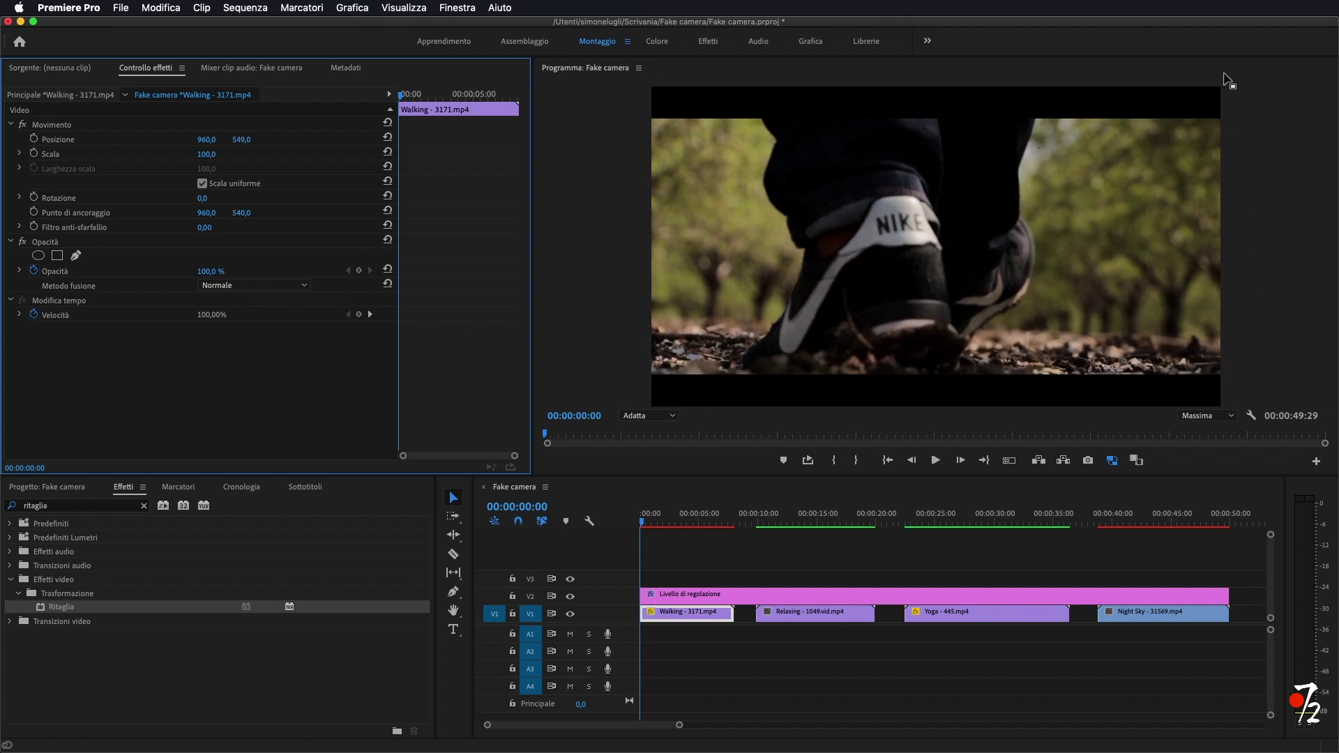
{"action": "mouse_move", "coordinate": [642, 522]}
{"action": "left_mouse_down"}
{"action": "mouse_move", "coordinate": [695, 533]}
{"action": "mouse_move", "coordinate": [661, 533]}
{"action": "left_mouse_up"}
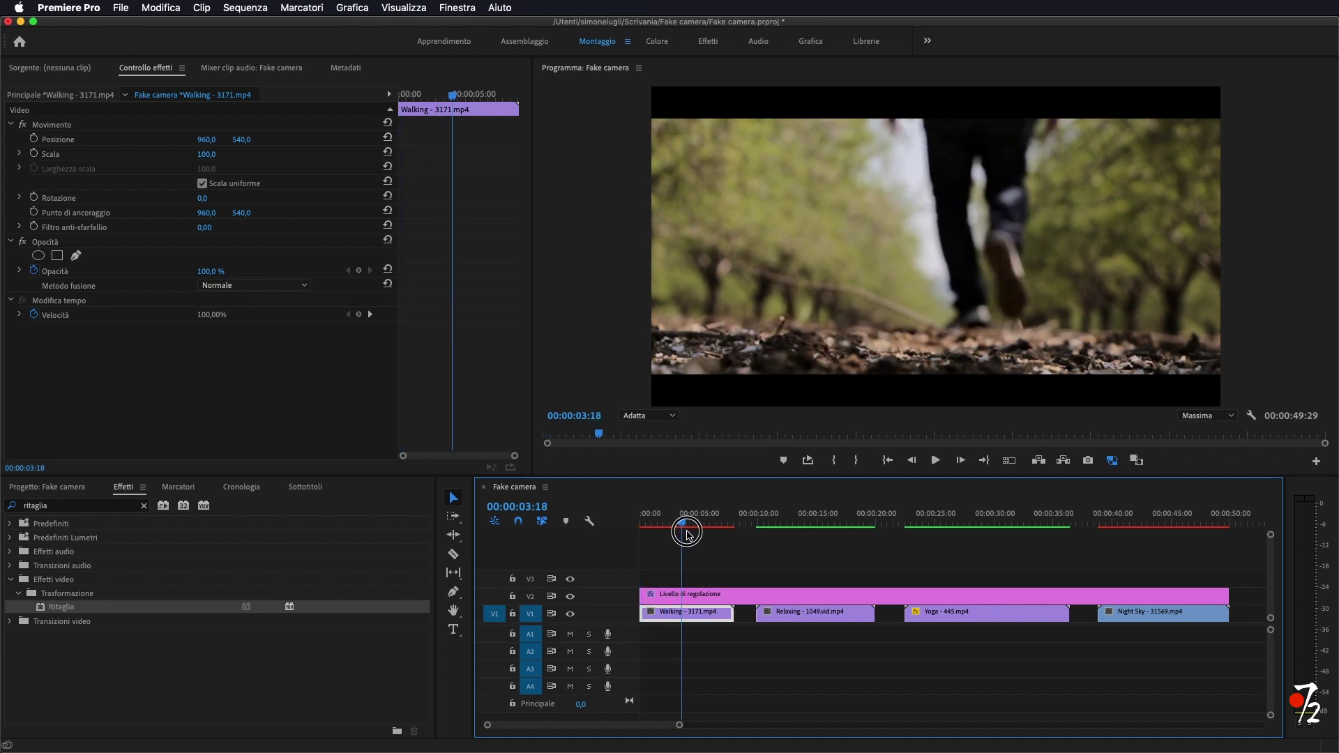
{"action": "left_click_drag", "start_coordinate": [662, 533], "coordinate": [697, 534]}
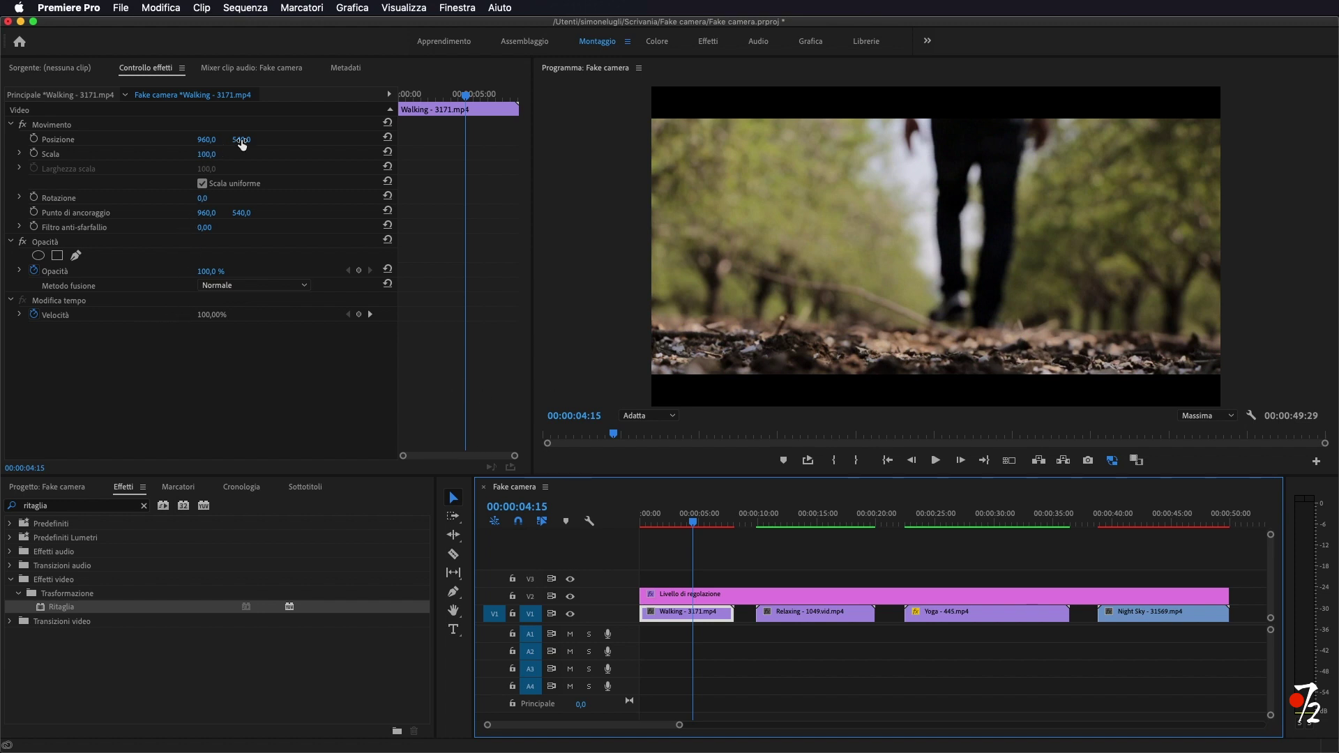
{"action": "left_click_drag", "start_coordinate": [699, 539], "coordinate": [619, 538]}
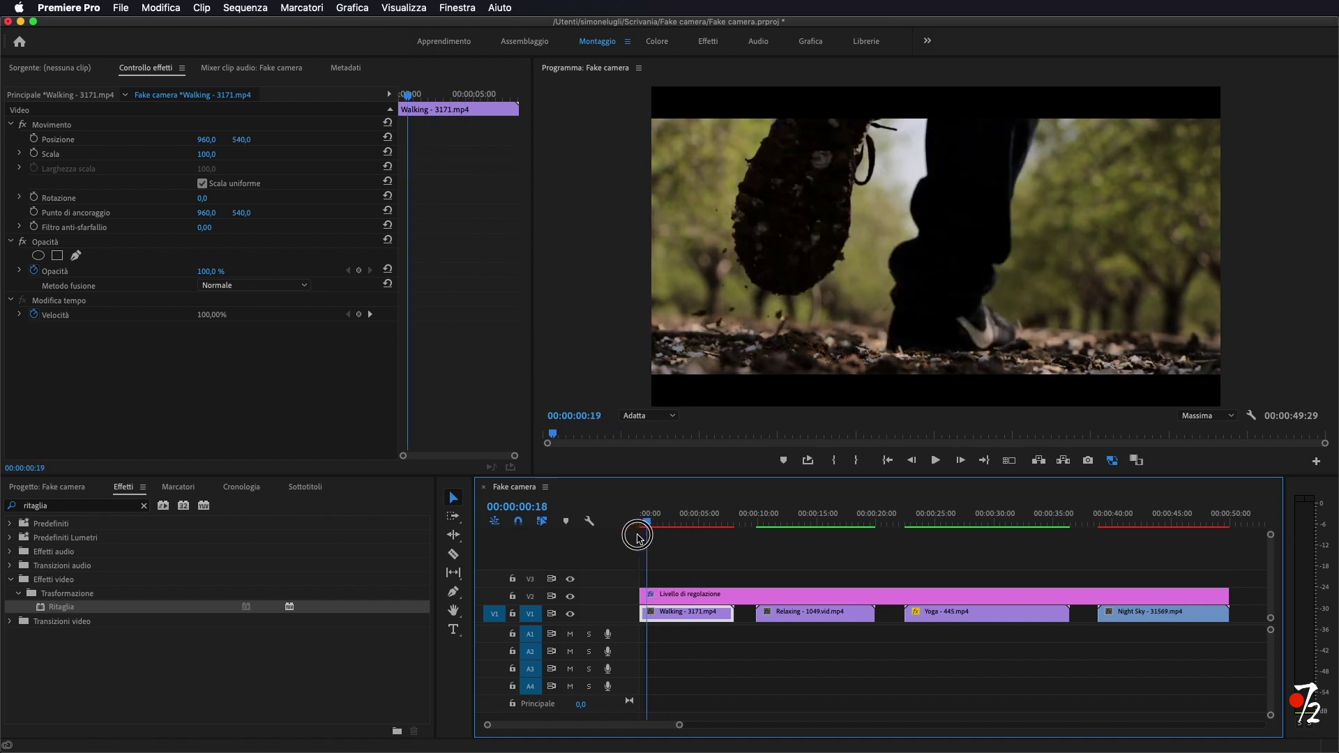
{"action": "mouse_move", "coordinate": [241, 140]}
{"action": "left_mouse_down"}
{"action": "mouse_move", "coordinate": [272, 140]}
{"action": "mouse_move", "coordinate": [214, 139]}
{"action": "left_mouse_up"}
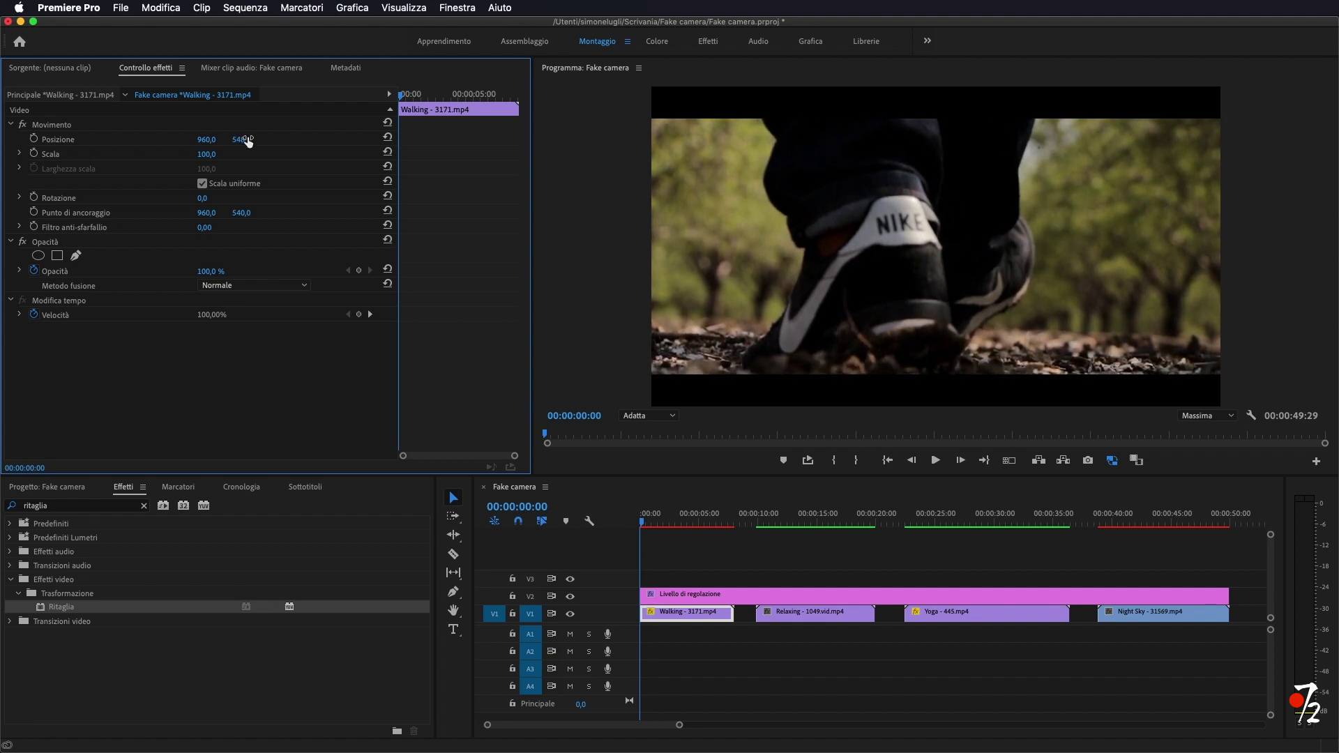
Keyframe the Walking clip's Position from 960, 540 at its start to a lower framing at its end
{"action": "left_click_drag", "start_coordinate": [241, 139], "coordinate": [239, 140]}
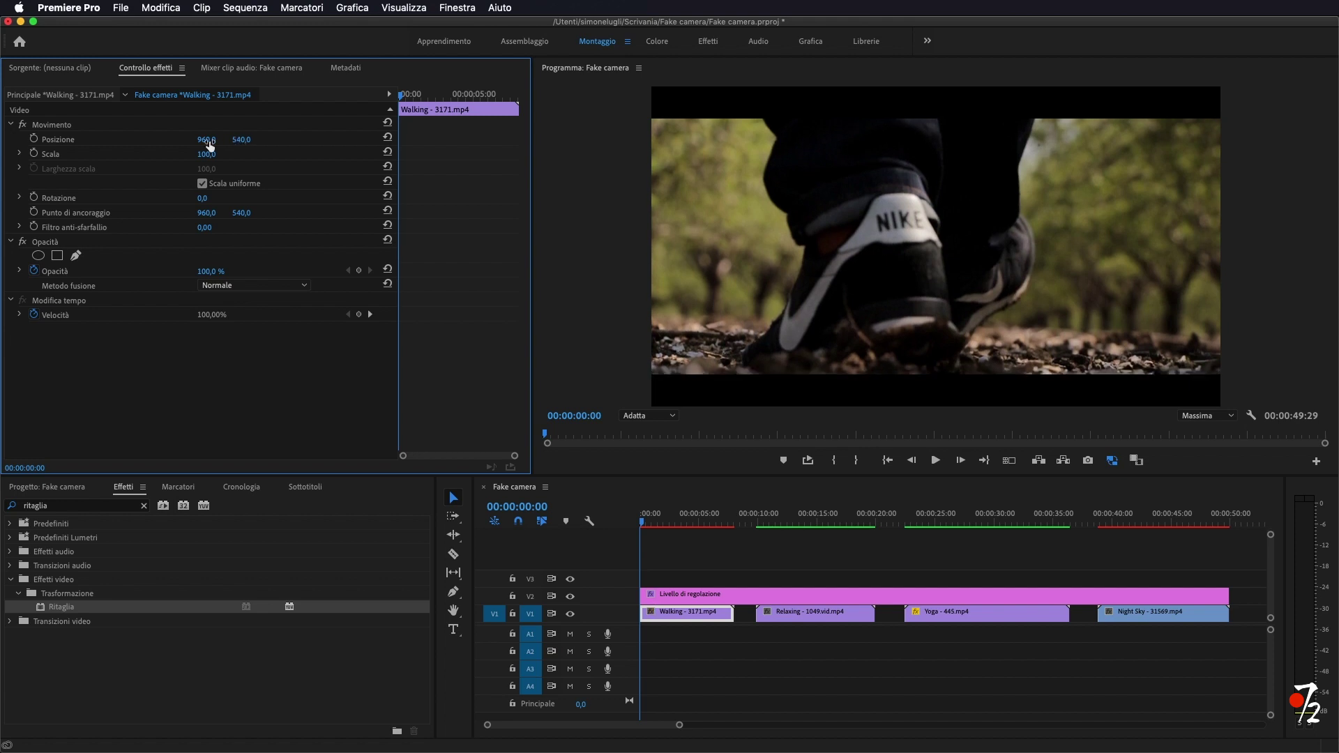
{"action": "left_click", "coordinate": [34, 140]}
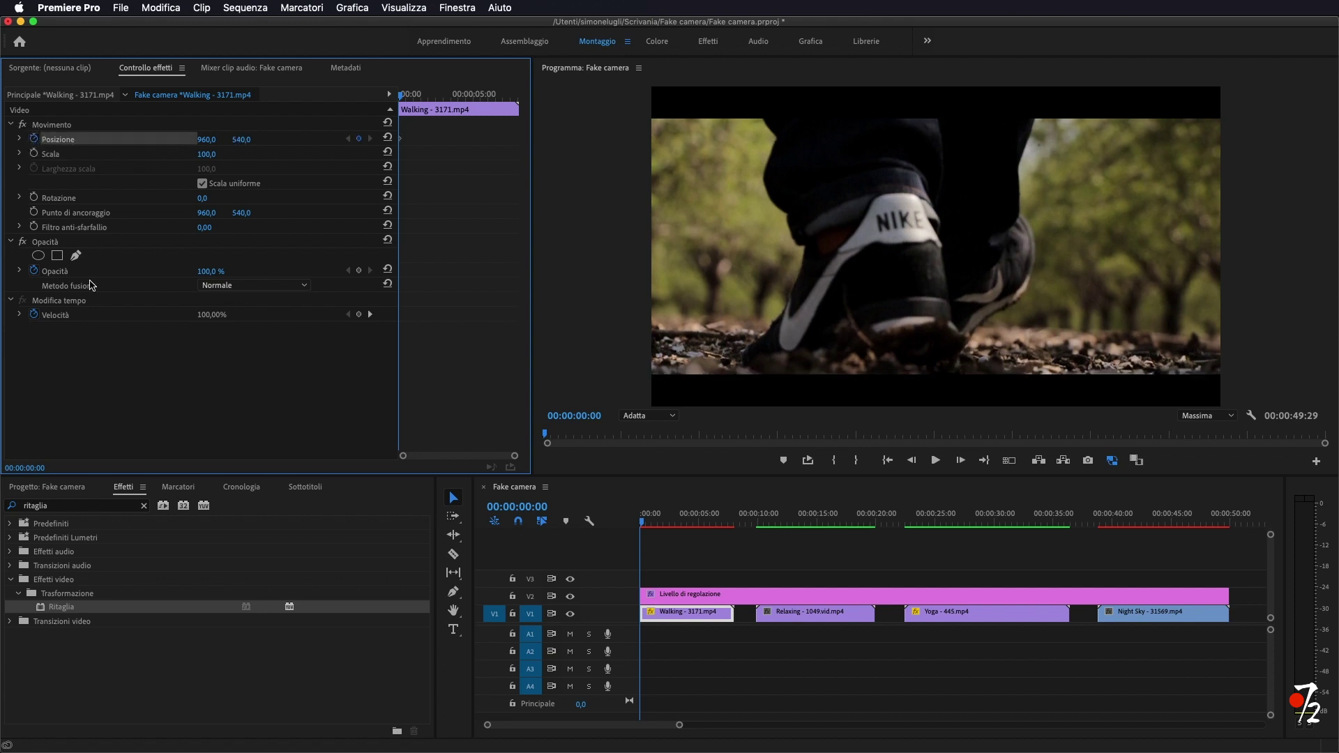
{"action": "left_click_drag", "start_coordinate": [647, 521], "coordinate": [729, 523]}
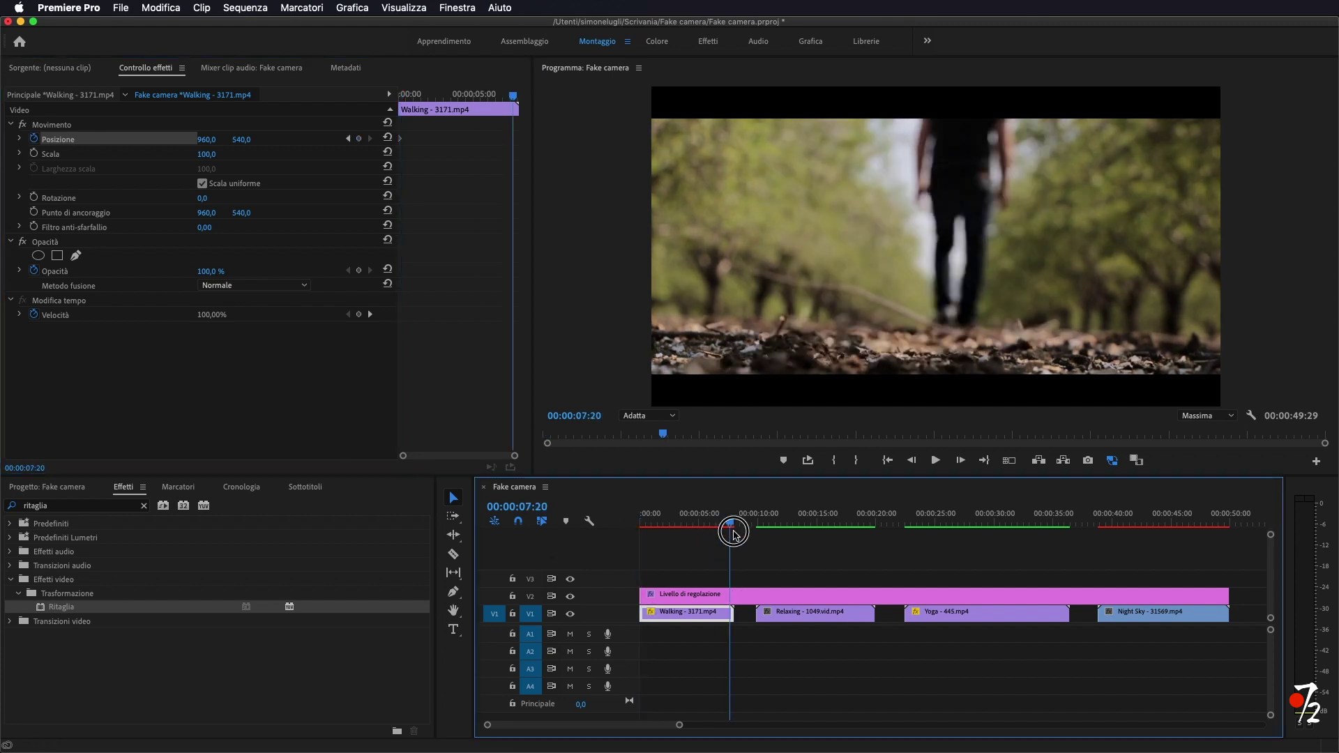
{"action": "left_click_drag", "start_coordinate": [514, 95], "coordinate": [524, 98]}
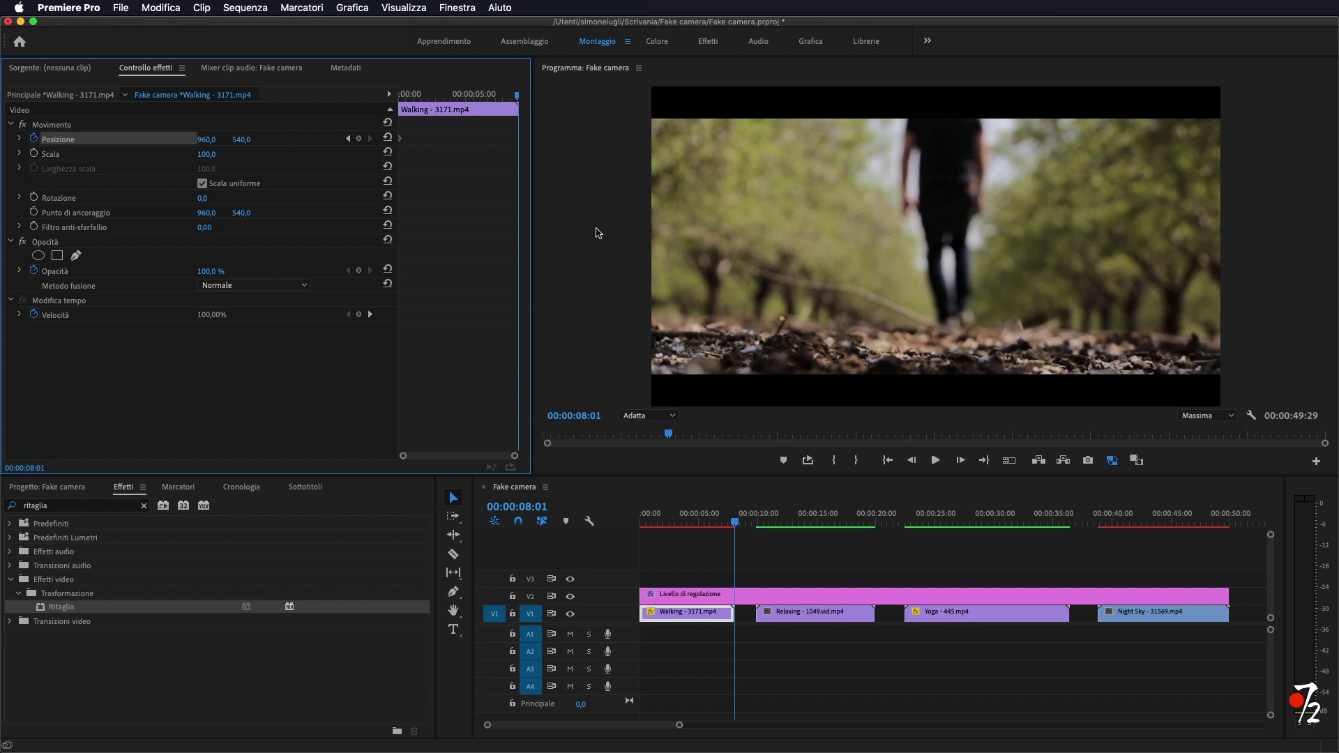
{"action": "left_click_drag", "start_coordinate": [242, 138], "coordinate": [304, 139]}
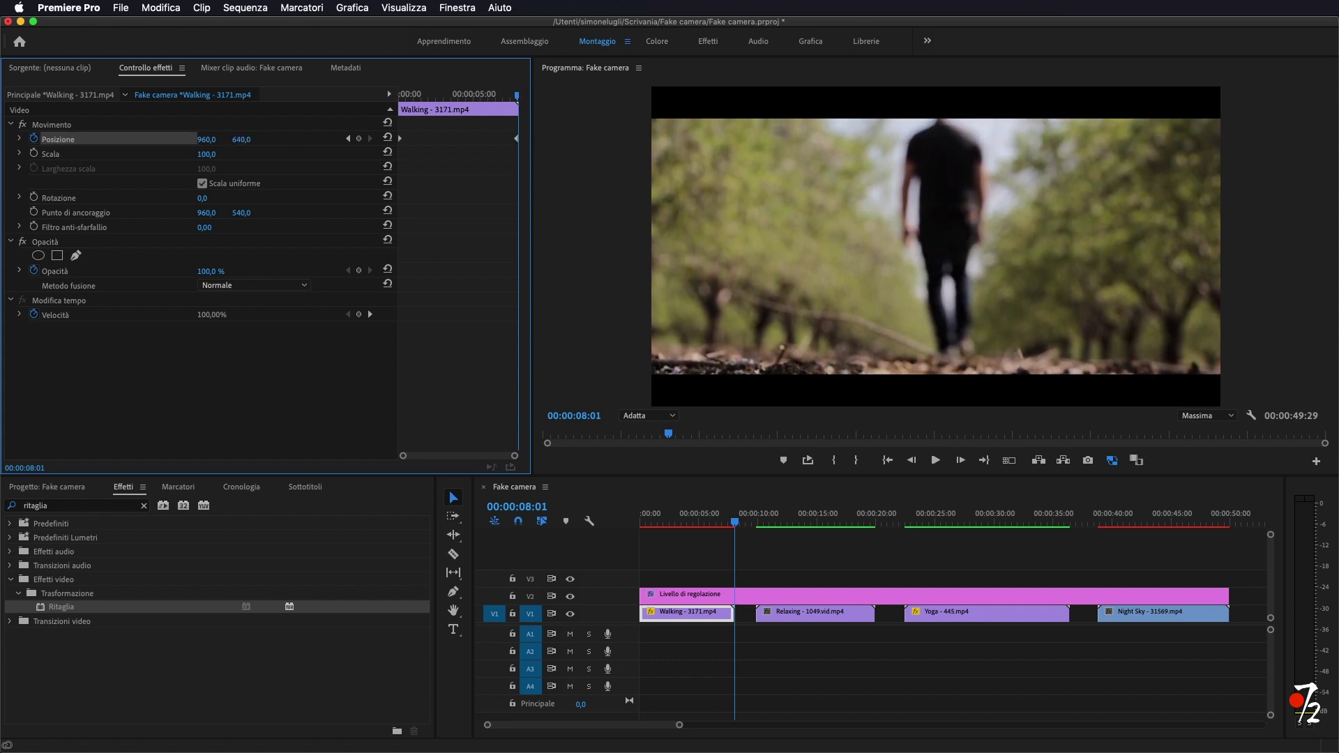
{"action": "mouse_move", "coordinate": [304, 139]}
{"action": "left_mouse_down"}
{"action": "mouse_move", "coordinate": [361, 139]}
{"action": "mouse_move", "coordinate": [303, 139]}
{"action": "mouse_move", "coordinate": [316, 139]}
{"action": "left_mouse_up"}
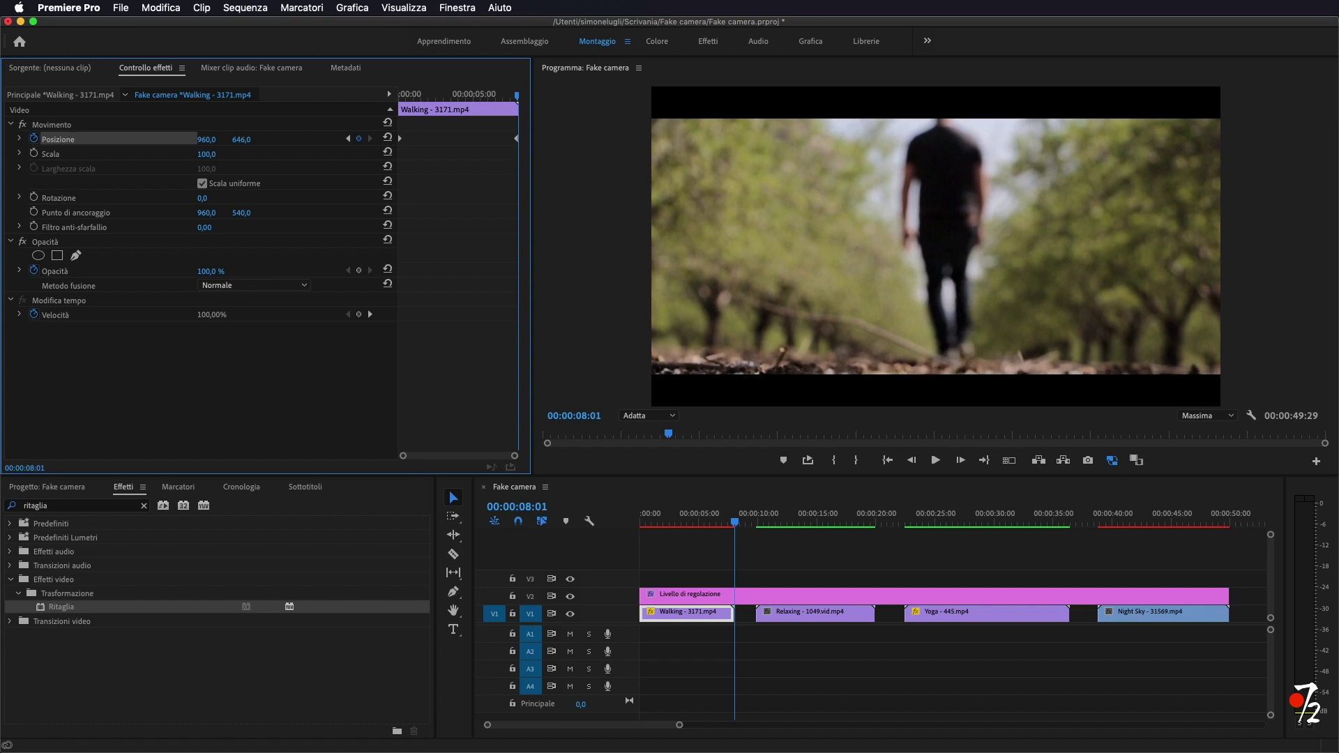
Play the sequence from the start, then return to 00:00:00:00
{"action": "left_click", "coordinate": [728, 520]}
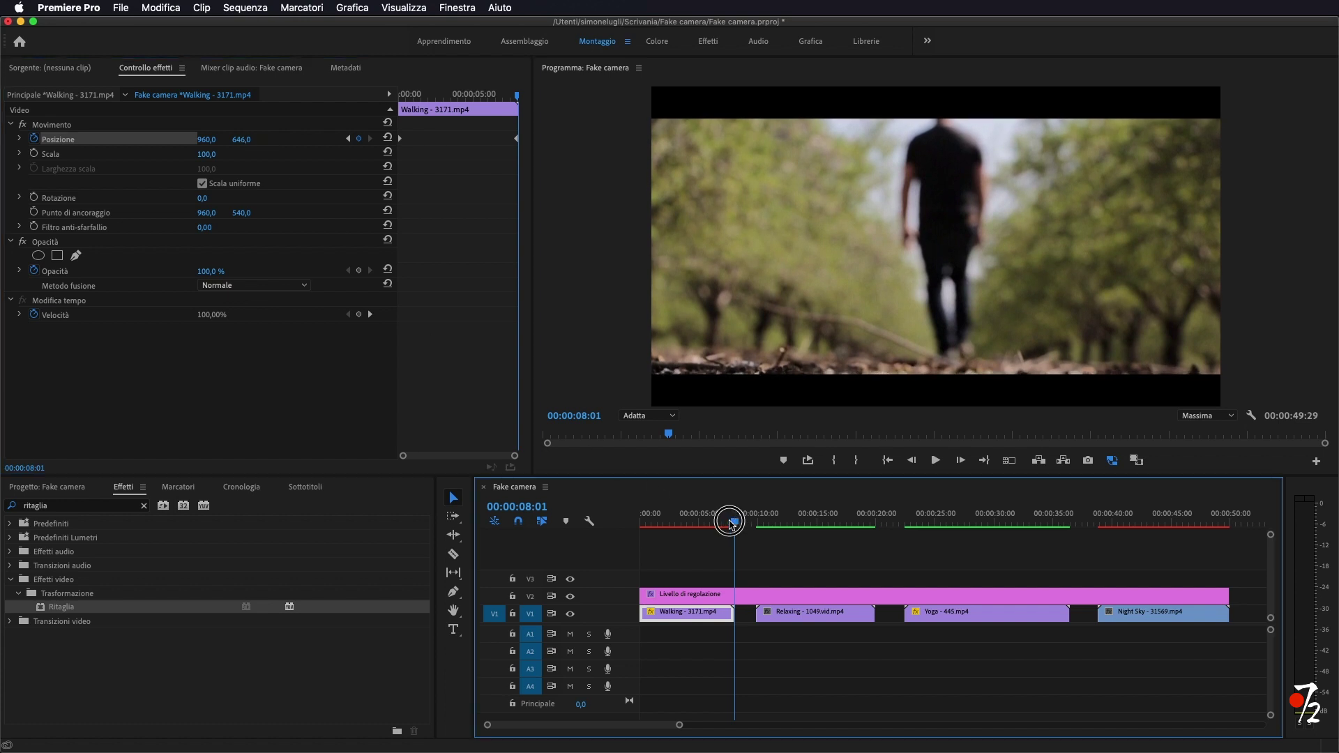
{"action": "key", "text": "Home"}
{"action": "key", "text": "space"}
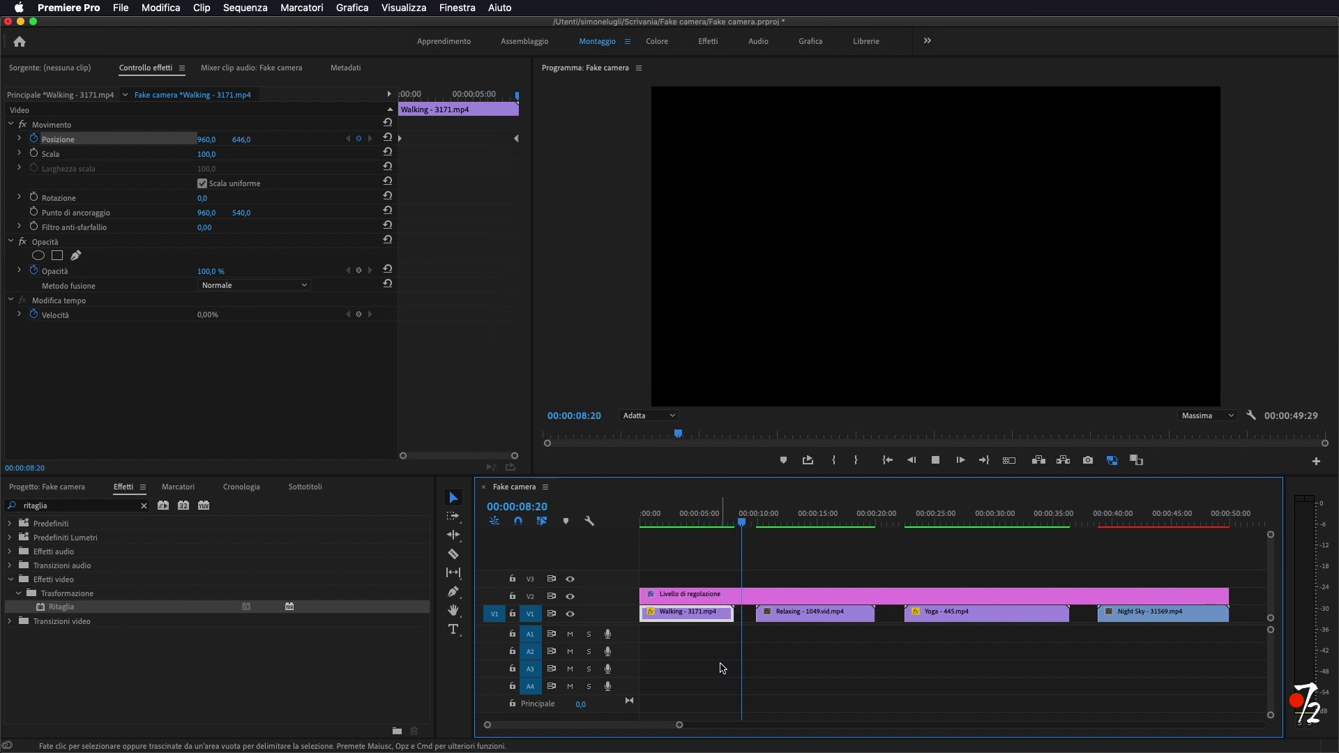
{"action": "key", "text": "space"}
{"action": "key", "text": "Home"}
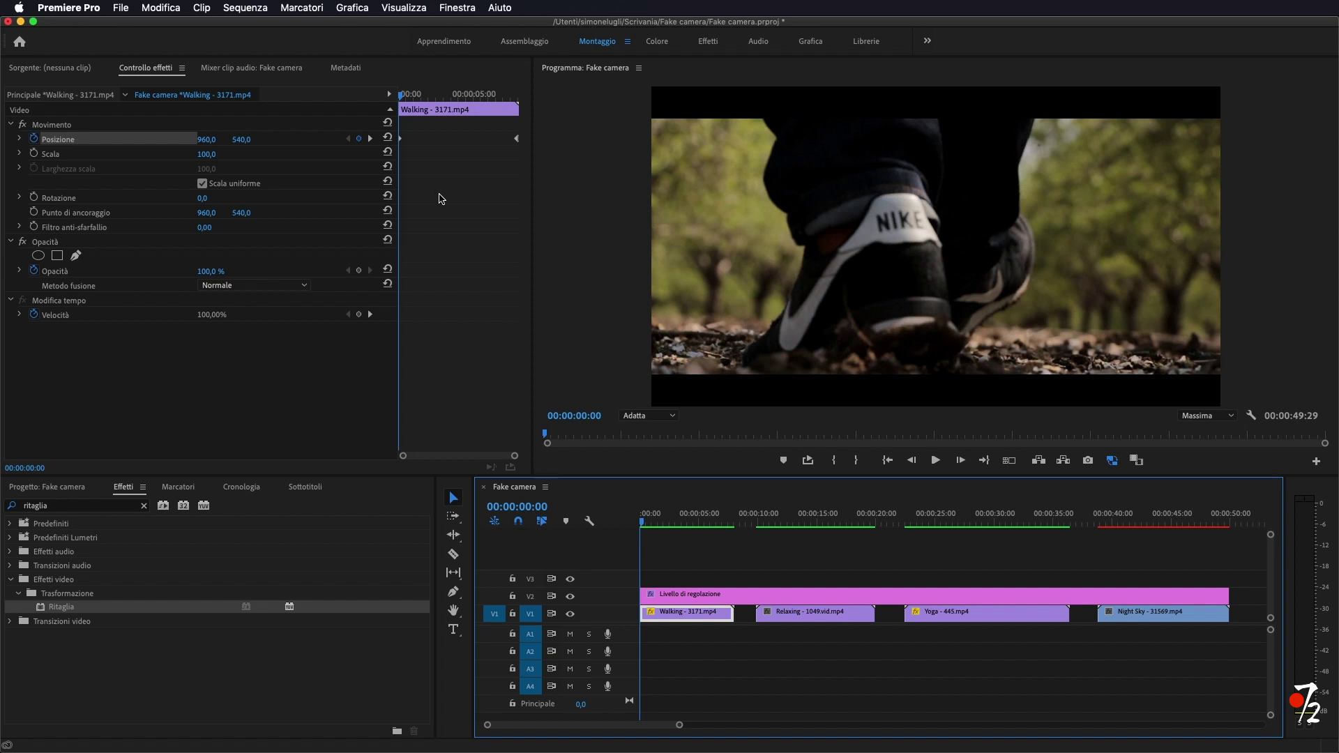
{"action": "key", "text": "shift+4"}
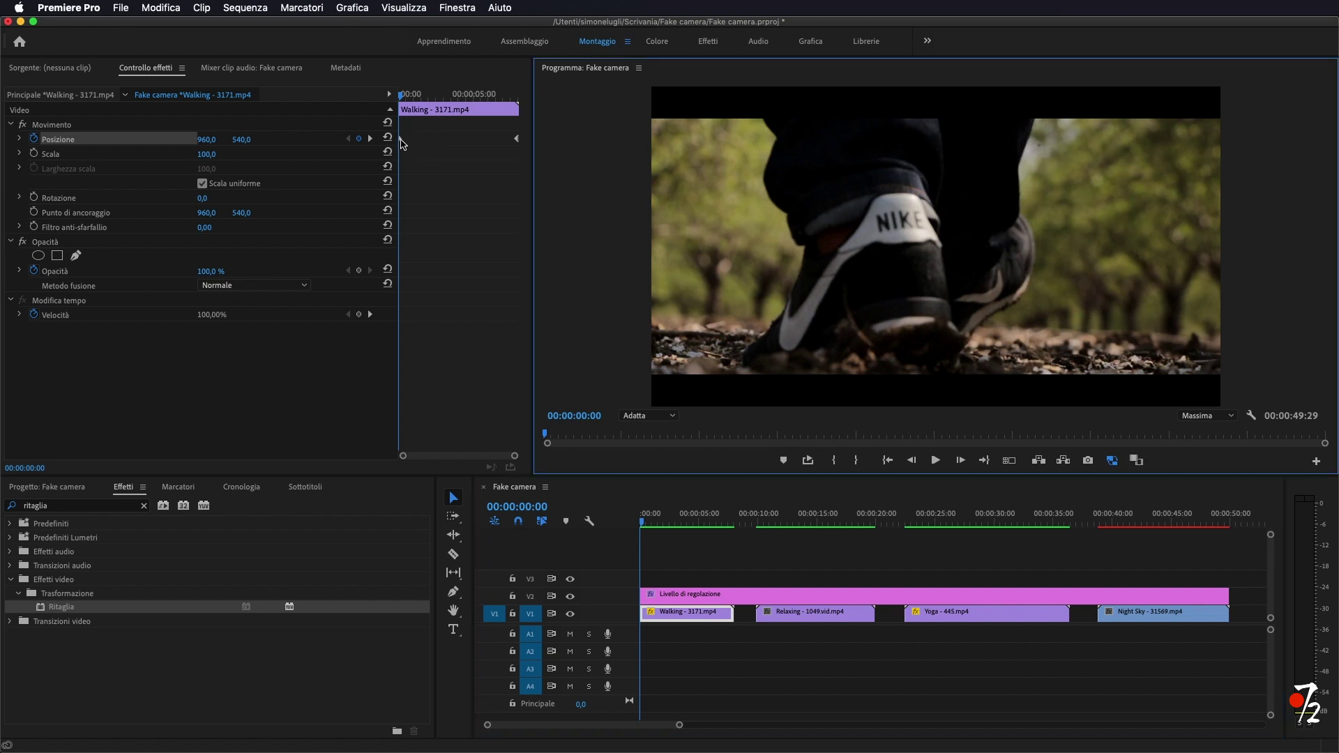
{"action": "key", "text": "shift+5"}
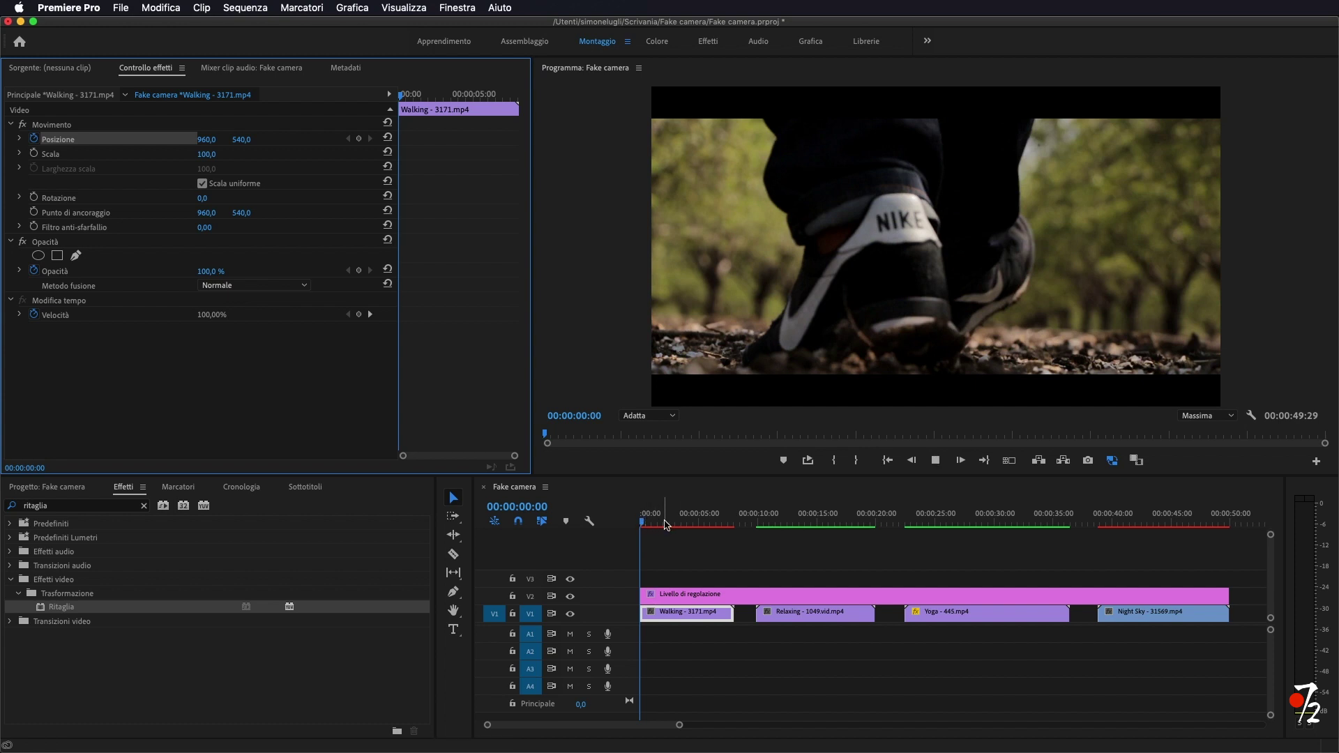
Replay the Walking clip's camera move, then park the playhead at the Relaxing clip's start, 00:00:10:01
{"action": "key", "text": "space"}
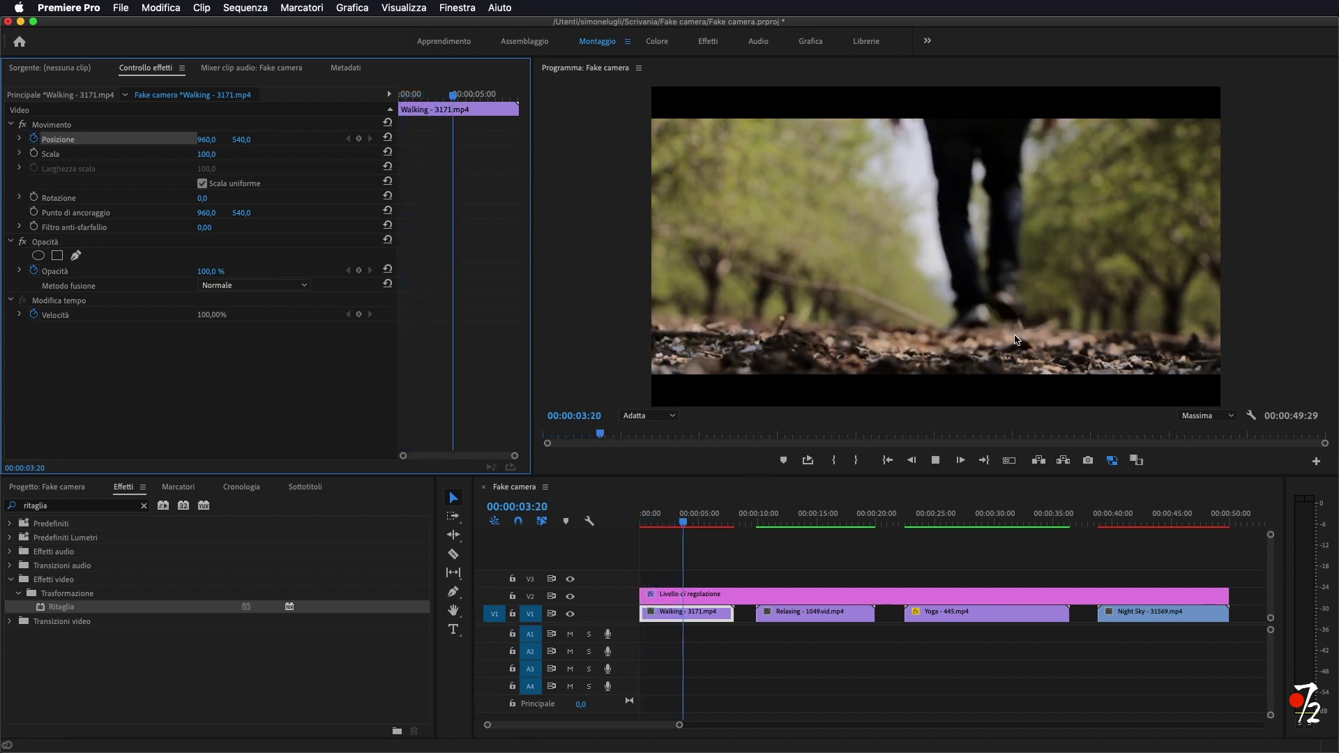
{"action": "left_click", "coordinate": [623, 536]}
{"action": "key", "text": "Home"}
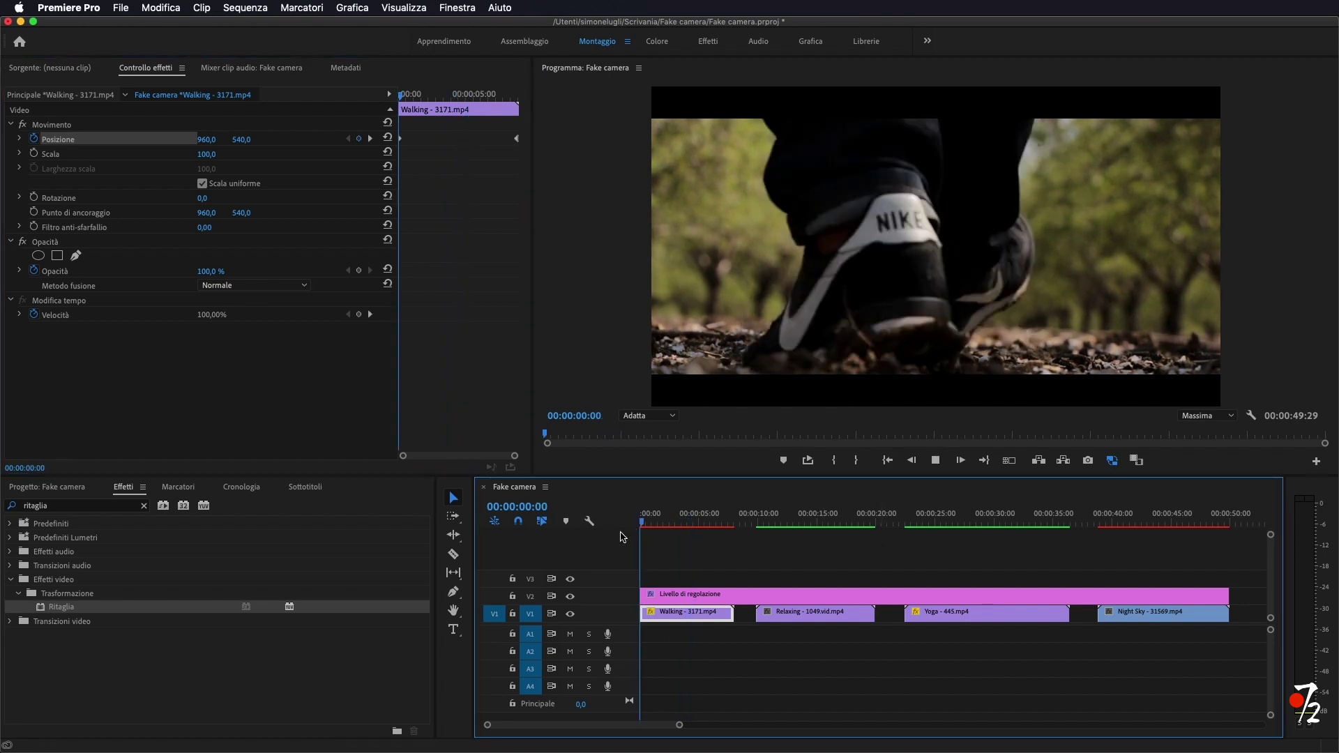
{"action": "key", "text": "space"}
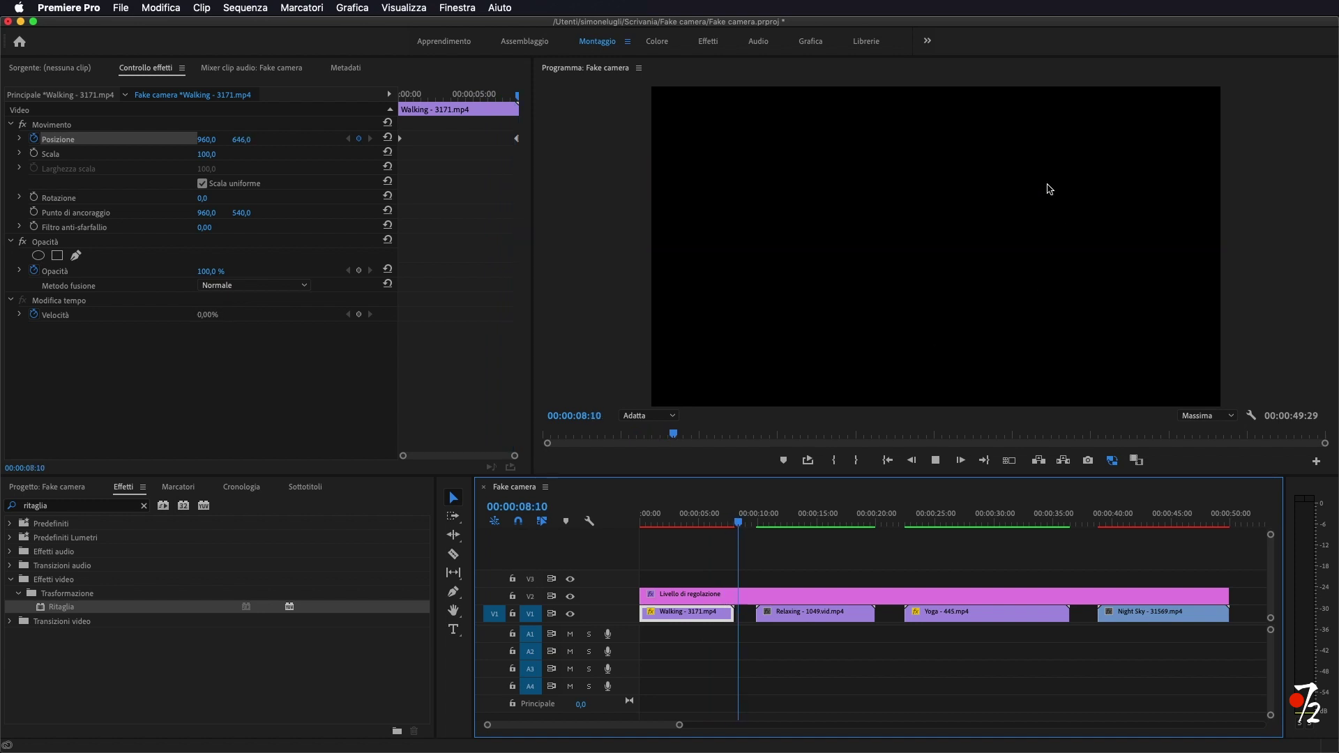
{"action": "mouse_move", "coordinate": [735, 530]}
{"action": "left_mouse_down"}
{"action": "mouse_move", "coordinate": [693, 527]}
{"action": "mouse_move", "coordinate": [814, 527]}
{"action": "left_mouse_up"}
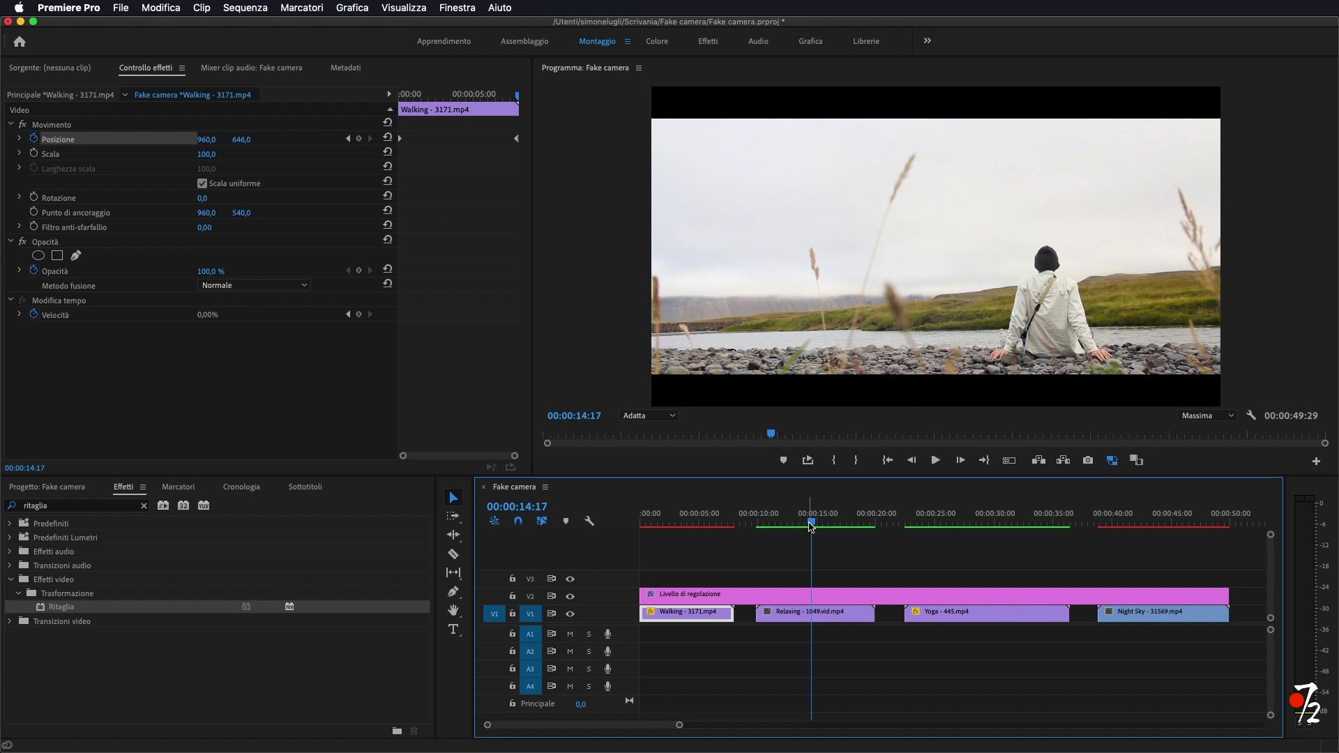
{"action": "left_click_drag", "start_coordinate": [809, 525], "coordinate": [766, 517]}
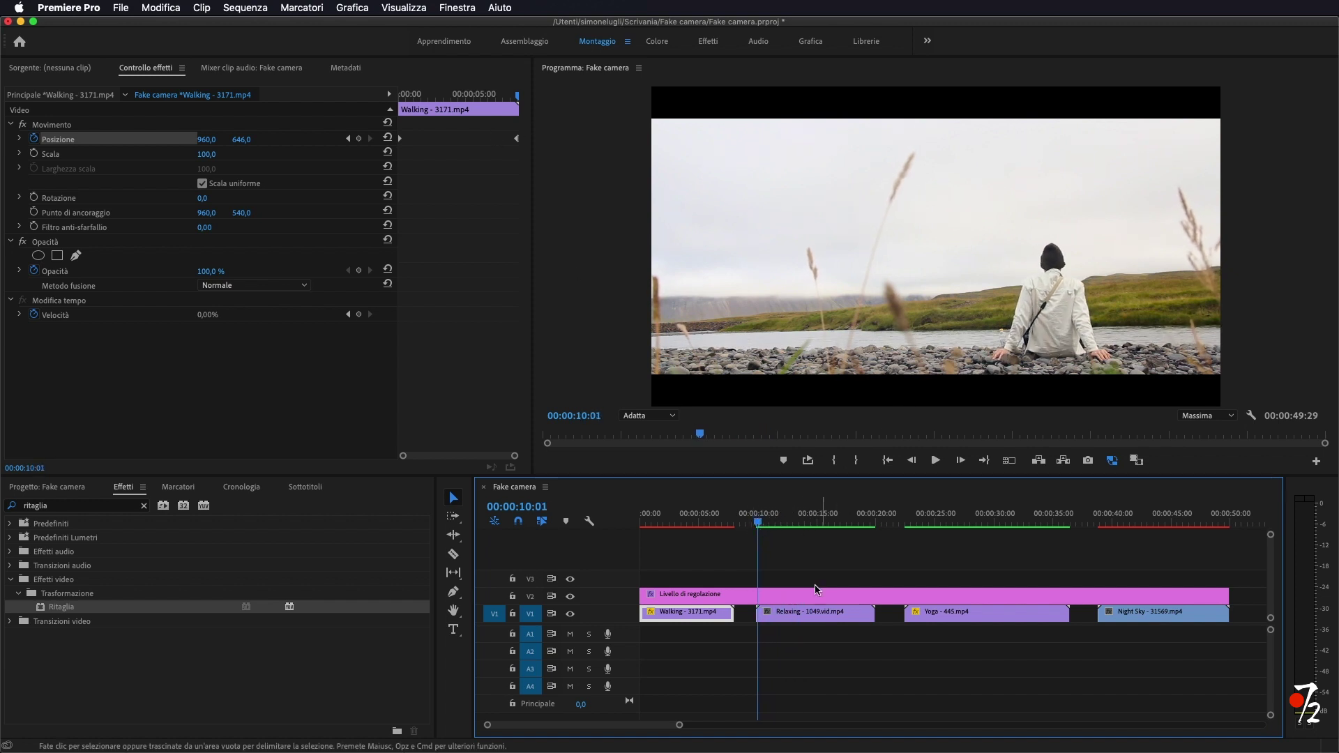
On the Relaxing clip's first frame, set Position Y to 573 and enable Position and Scale keyframes
{"action": "left_click", "coordinate": [803, 615]}
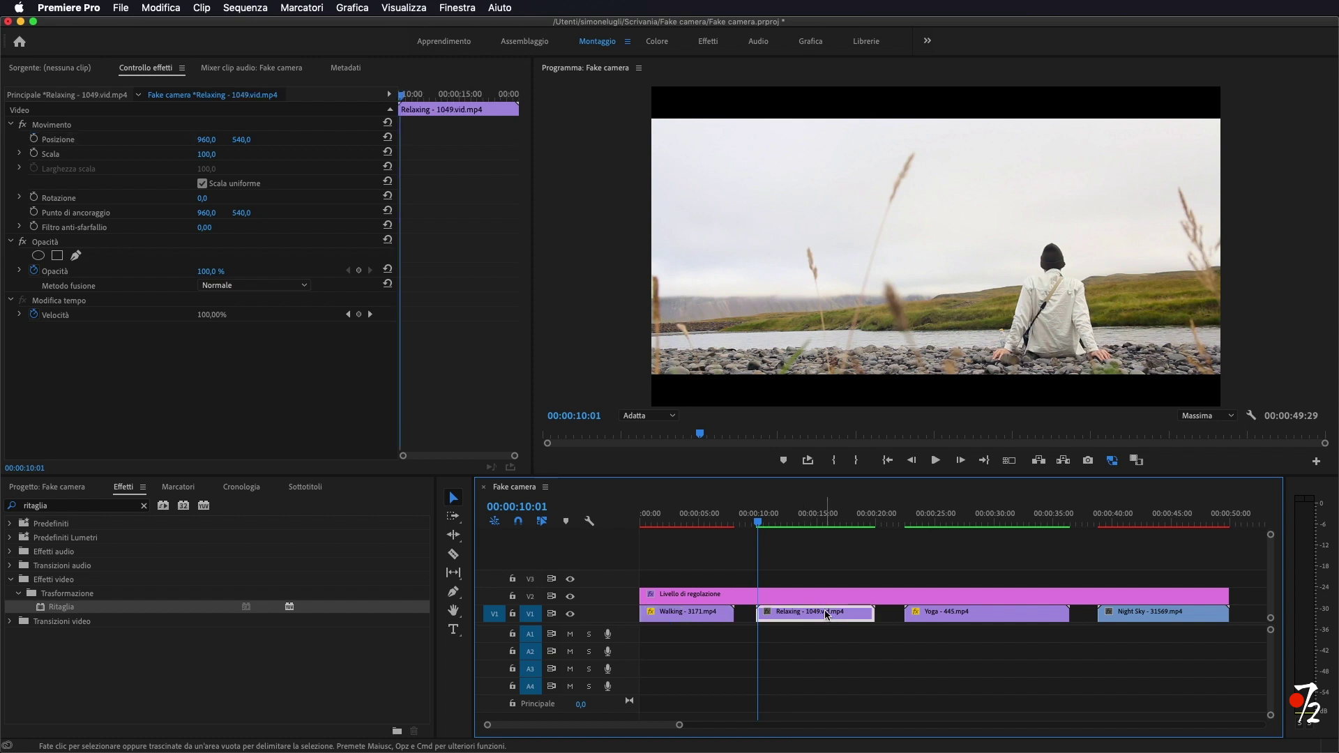
{"action": "left_click_drag", "start_coordinate": [405, 99], "coordinate": [375, 98]}
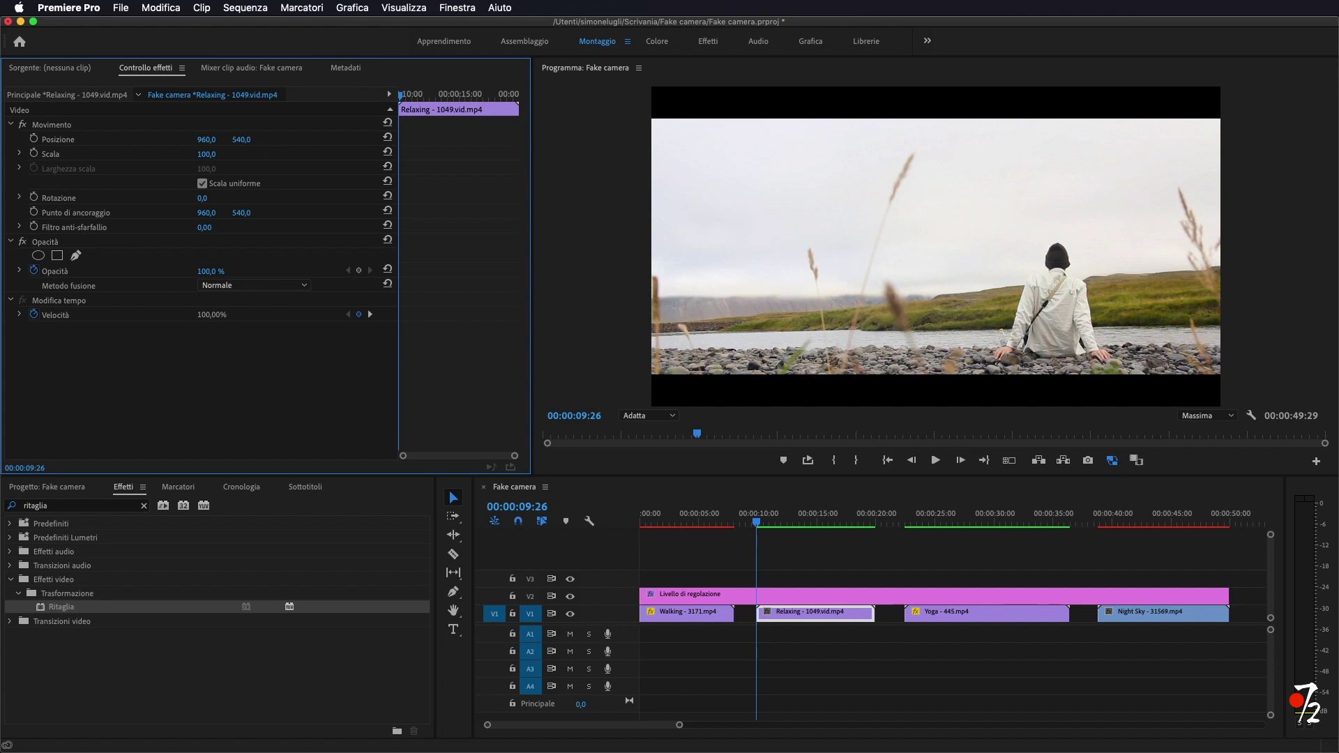
{"action": "mouse_move", "coordinate": [241, 139]}
{"action": "left_mouse_down"}
{"action": "mouse_move", "coordinate": [291, 139]}
{"action": "mouse_move", "coordinate": [178, 140]}
{"action": "left_mouse_up"}
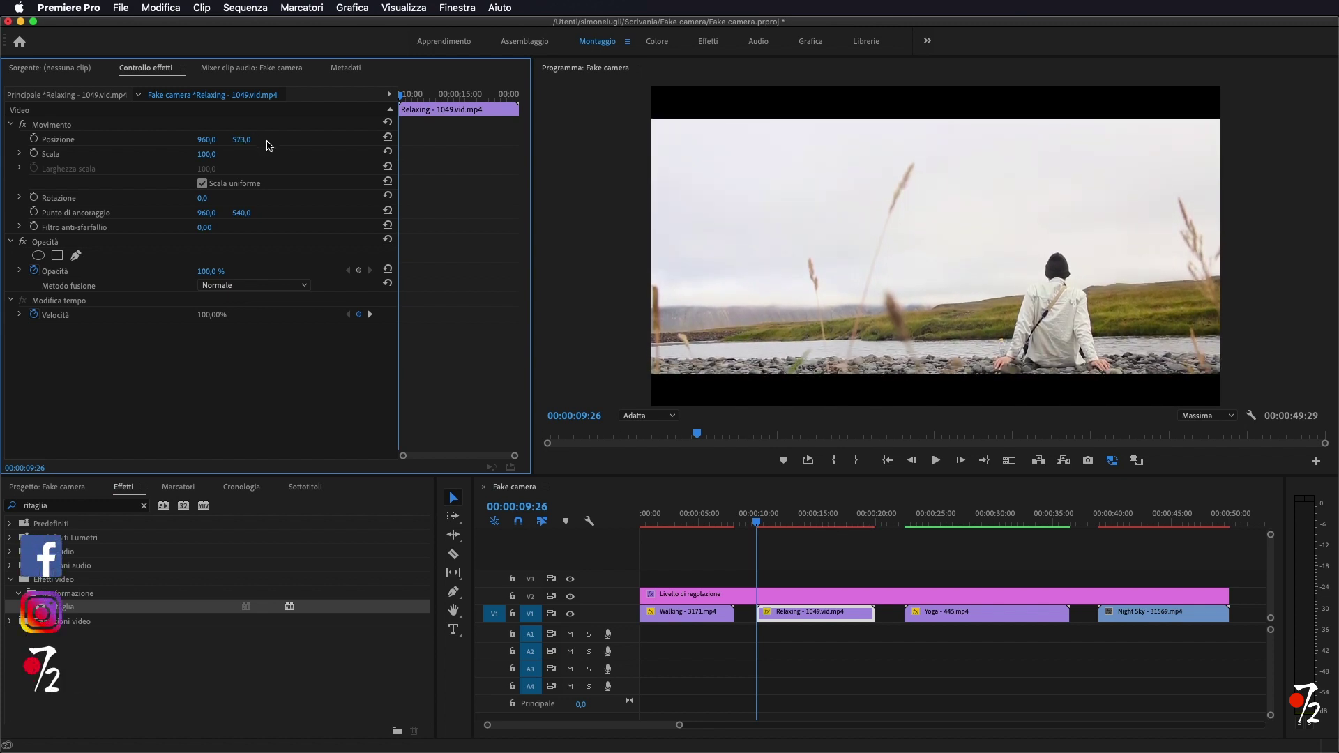
{"action": "left_click", "coordinate": [35, 138]}
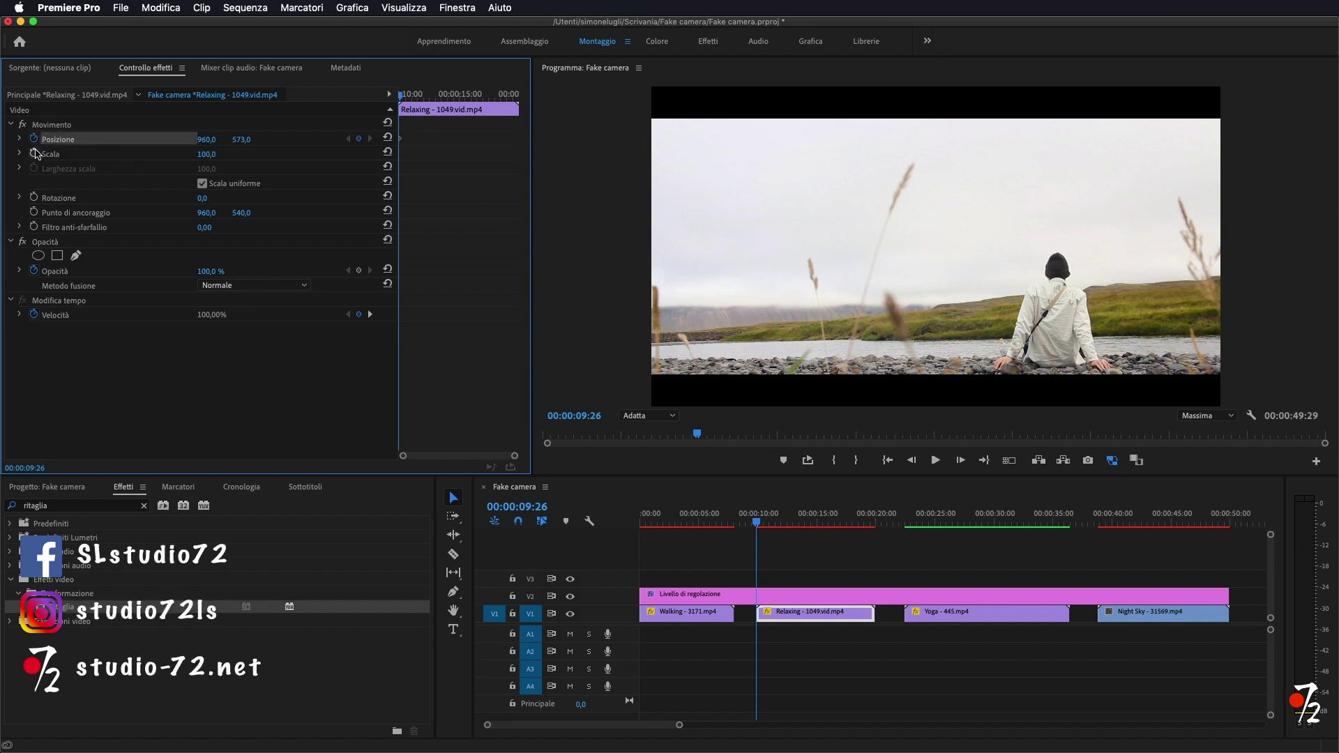
{"action": "left_click", "coordinate": [35, 152]}
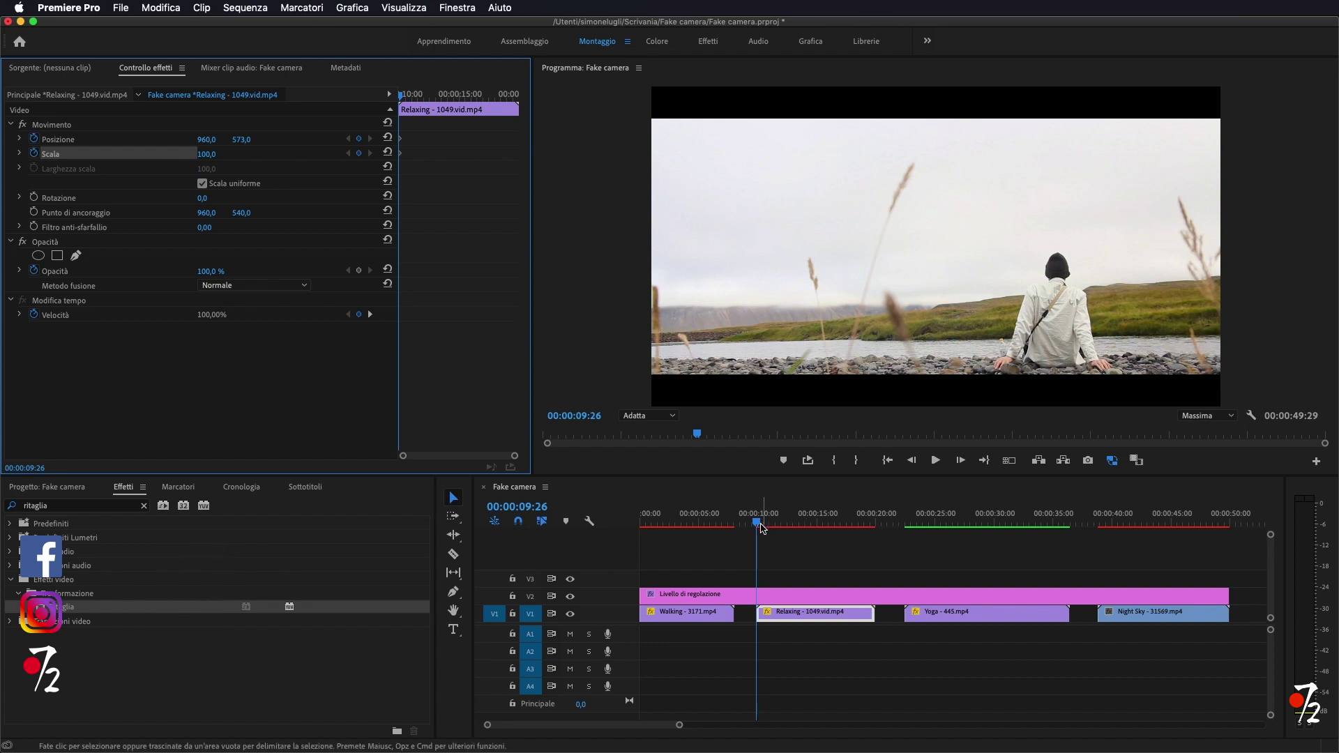
At the Relaxing clip's last frame, set Scale 118 and Position about 1131, 470
{"action": "left_click_drag", "start_coordinate": [762, 528], "coordinate": [866, 528]}
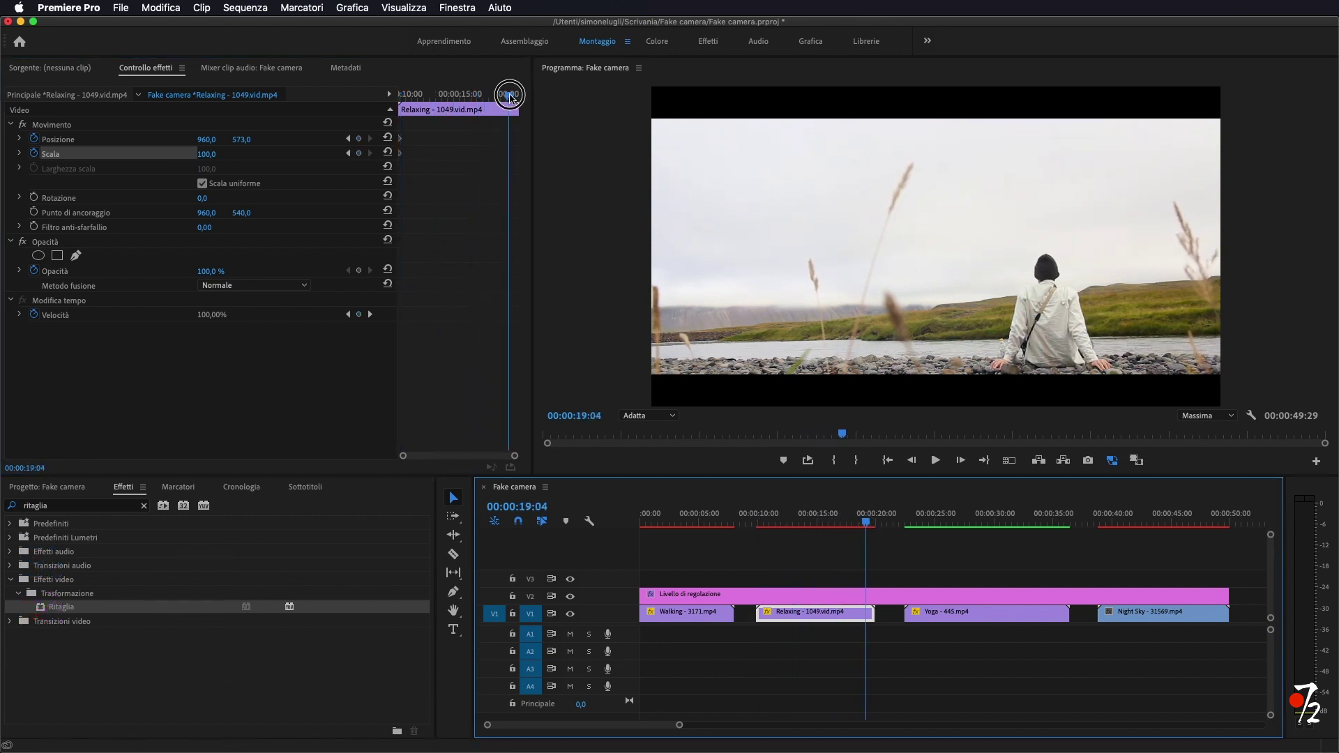
{"action": "left_click_drag", "start_coordinate": [509, 96], "coordinate": [525, 98]}
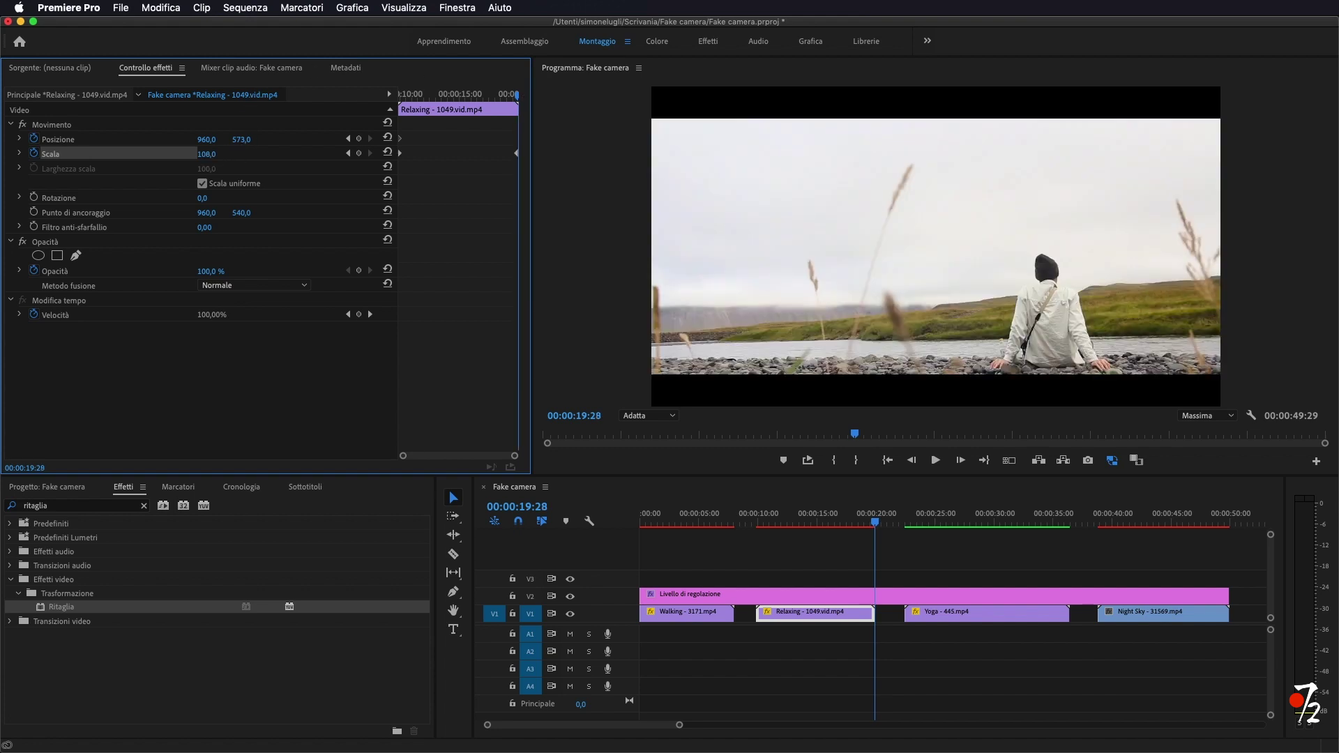
{"action": "left_click_drag", "start_coordinate": [206, 155], "coordinate": [214, 154]}
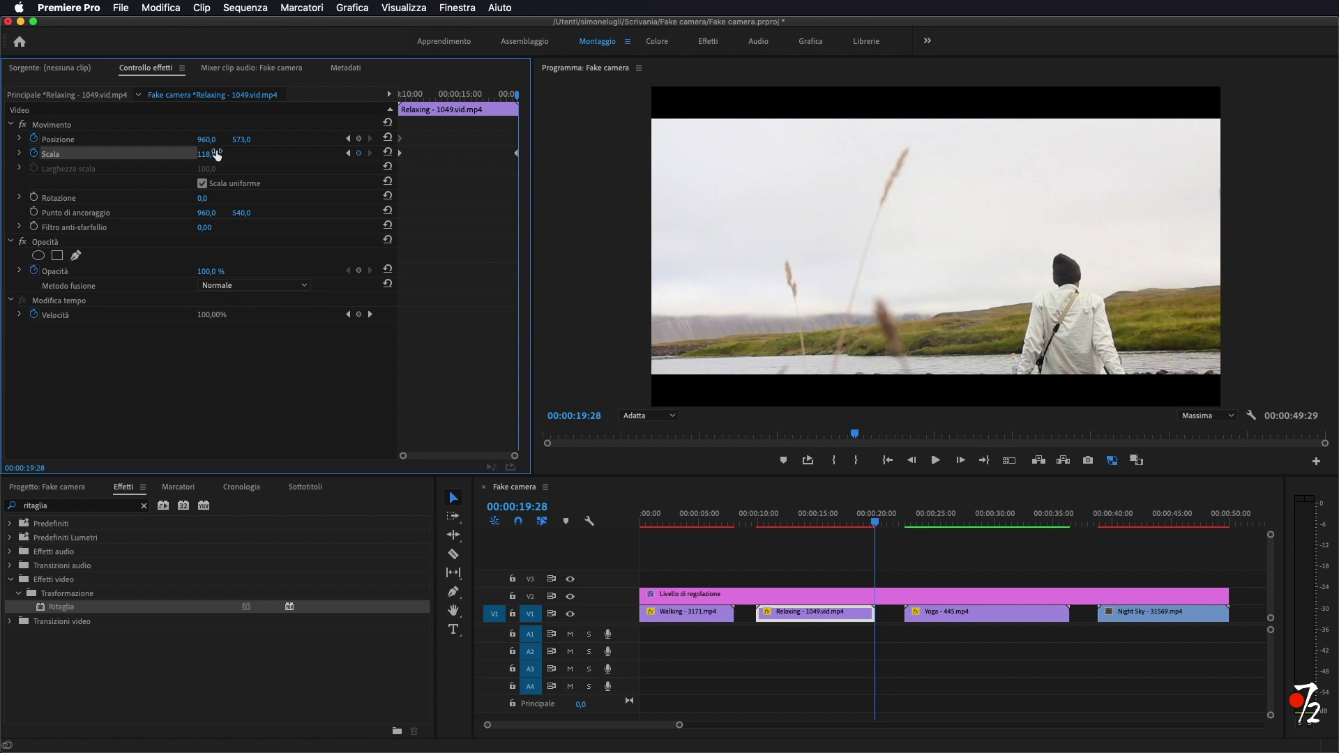
{"action": "mouse_move", "coordinate": [241, 140]}
{"action": "left_mouse_down"}
{"action": "mouse_move", "coordinate": [209, 139]}
{"action": "mouse_move", "coordinate": [350, 139]}
{"action": "left_mouse_up"}
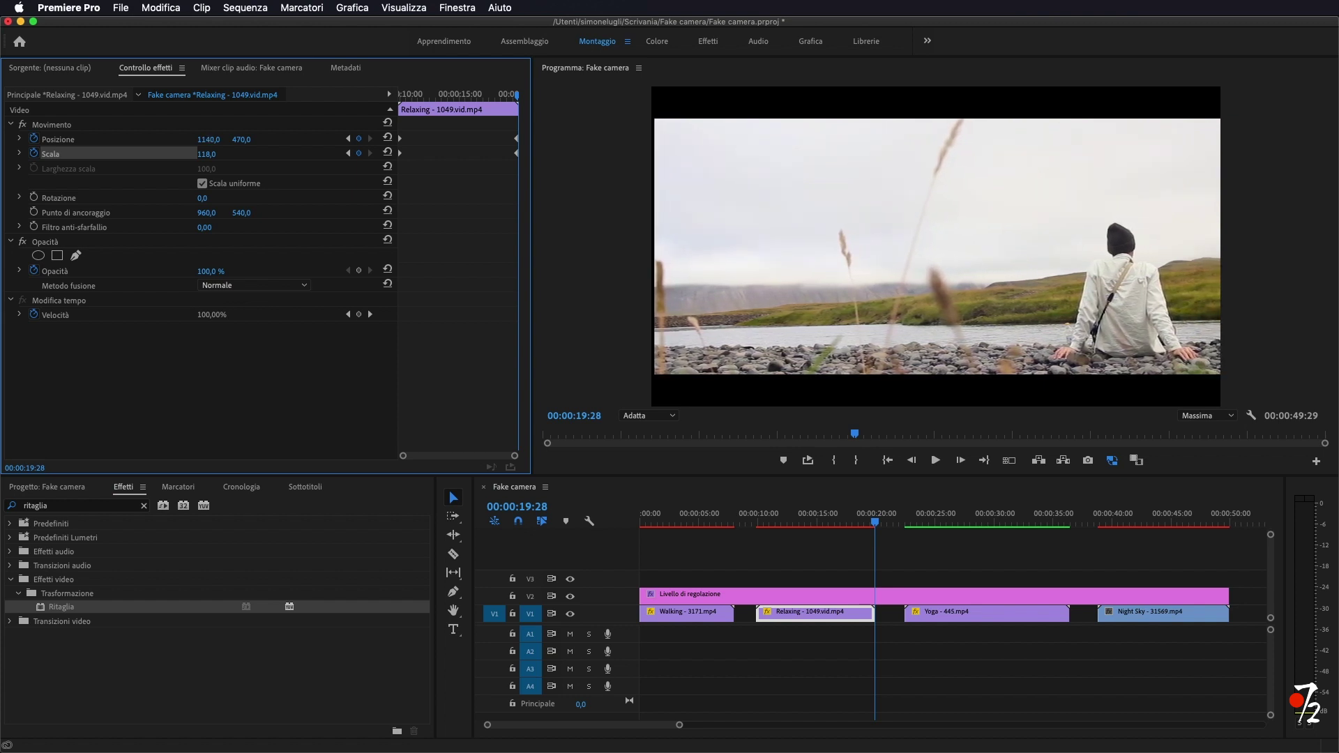
{"action": "left_click_drag", "start_coordinate": [350, 140], "coordinate": [354, 144]}
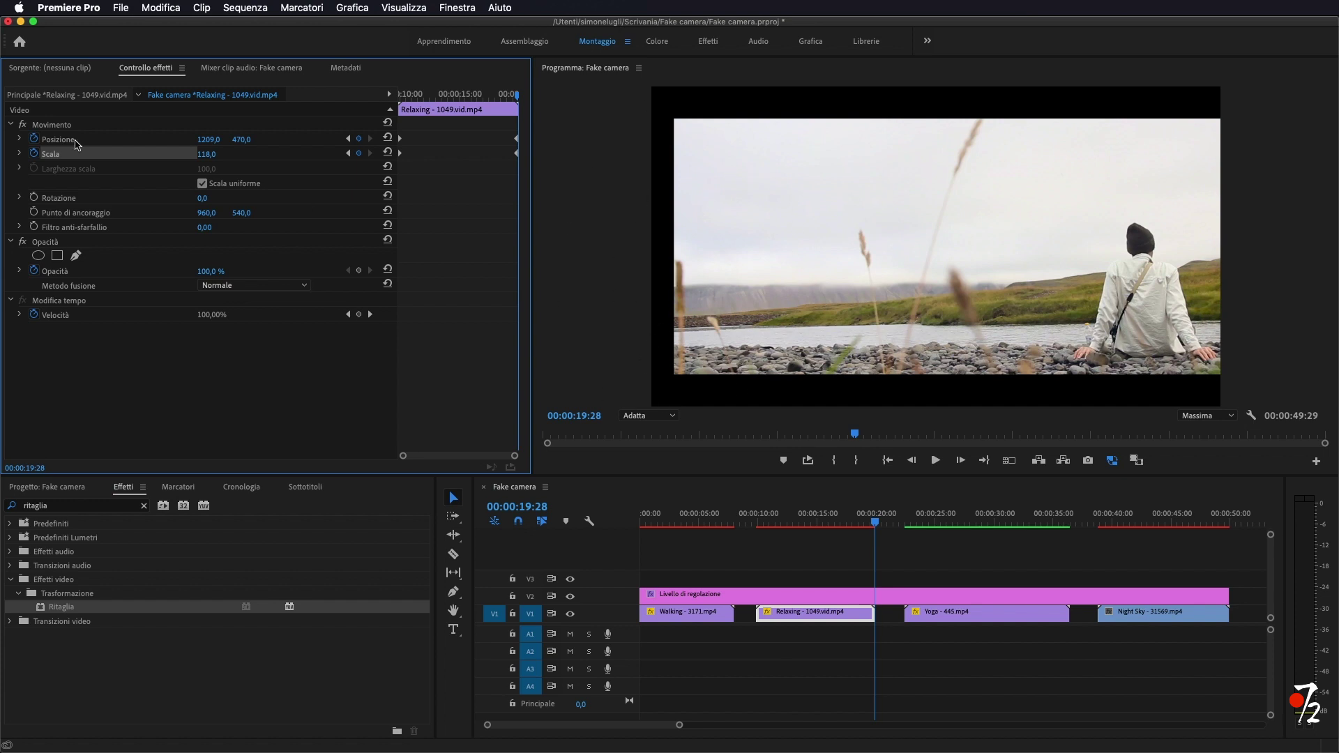
{"action": "left_click_drag", "start_coordinate": [208, 140], "coordinate": [158, 139]}
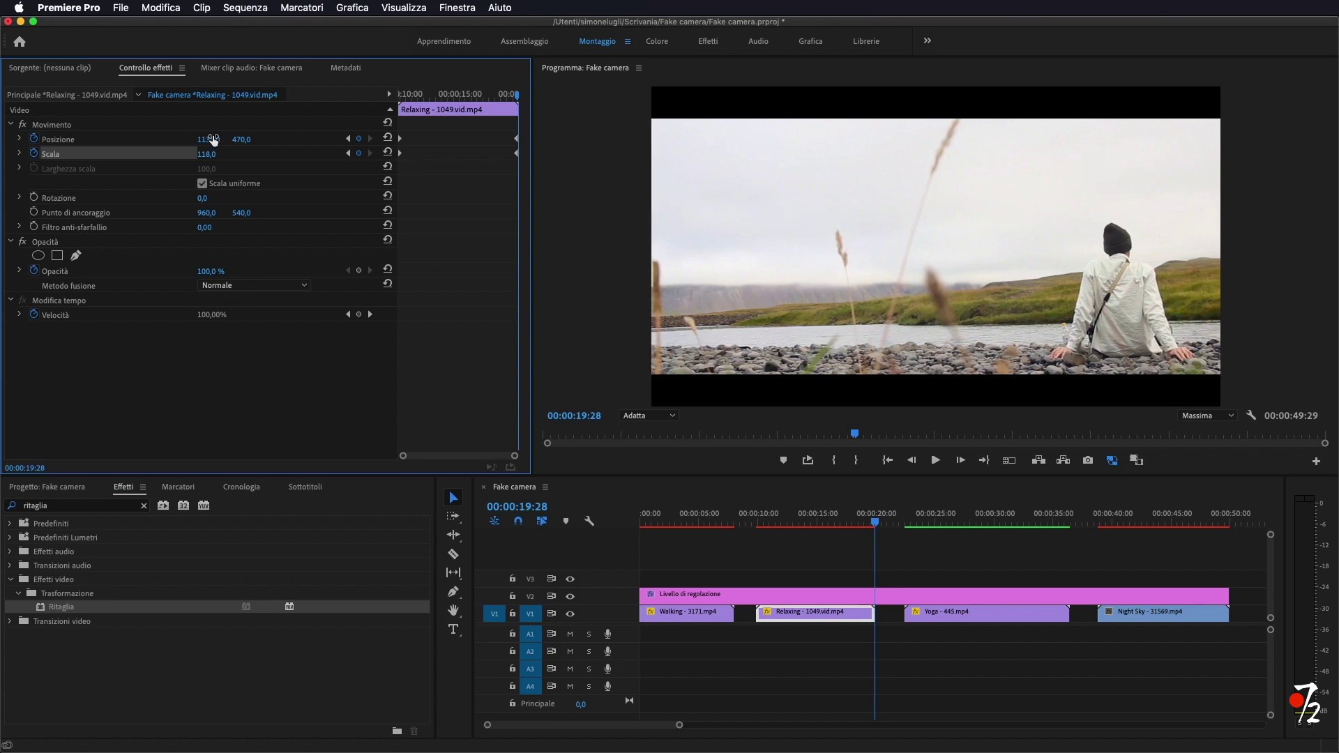
{"action": "mouse_move", "coordinate": [834, 523]}
{"action": "left_mouse_down"}
{"action": "mouse_move", "coordinate": [747, 534]}
{"action": "mouse_move", "coordinate": [770, 524]}
{"action": "left_mouse_up"}
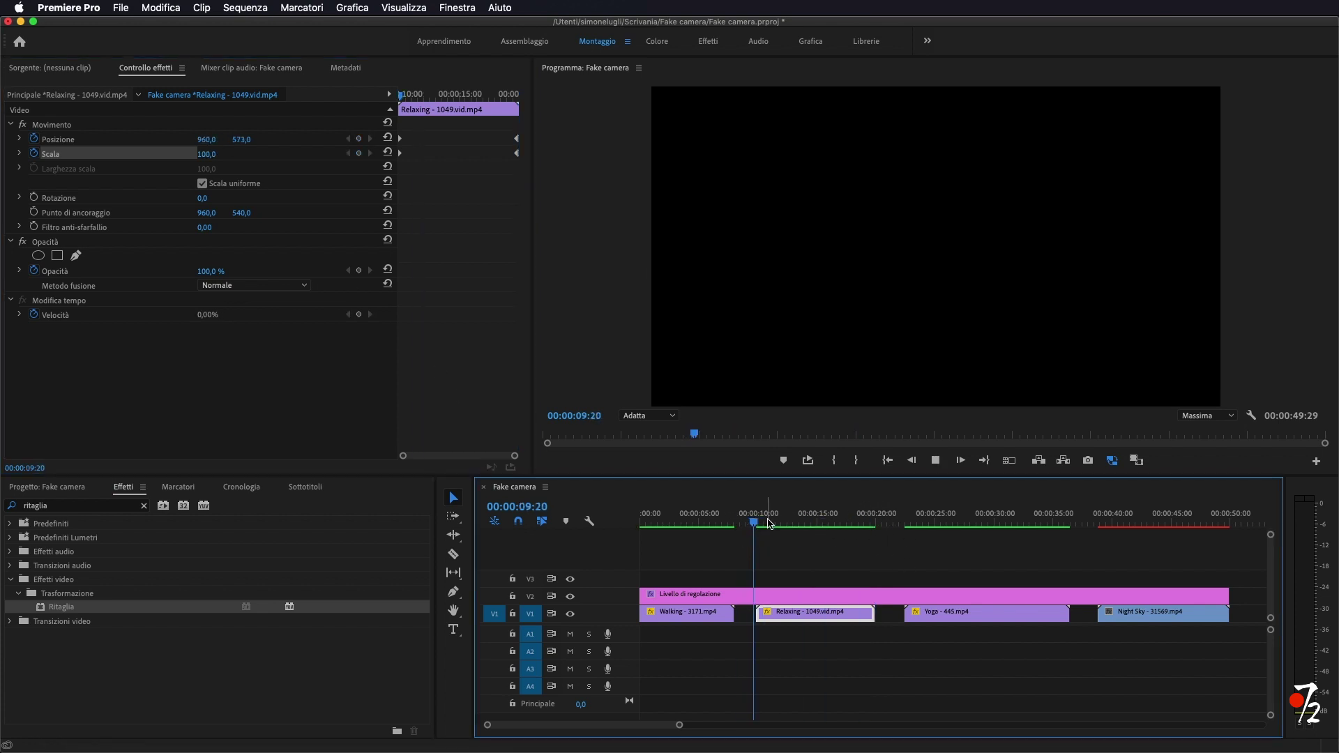
Play and scrub through the Relaxing clip's push-in, ending on the Yoga clip's start
{"action": "key", "text": "space"}
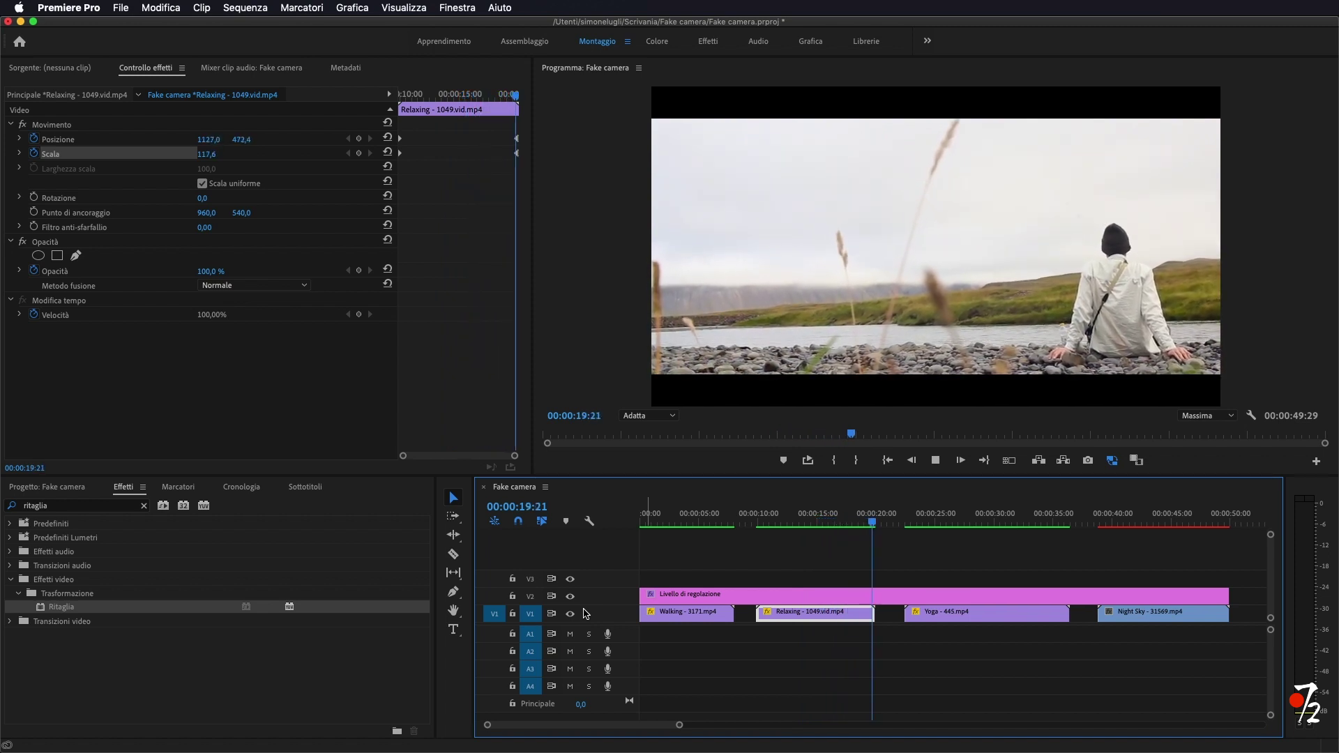
{"action": "key", "text": "space"}
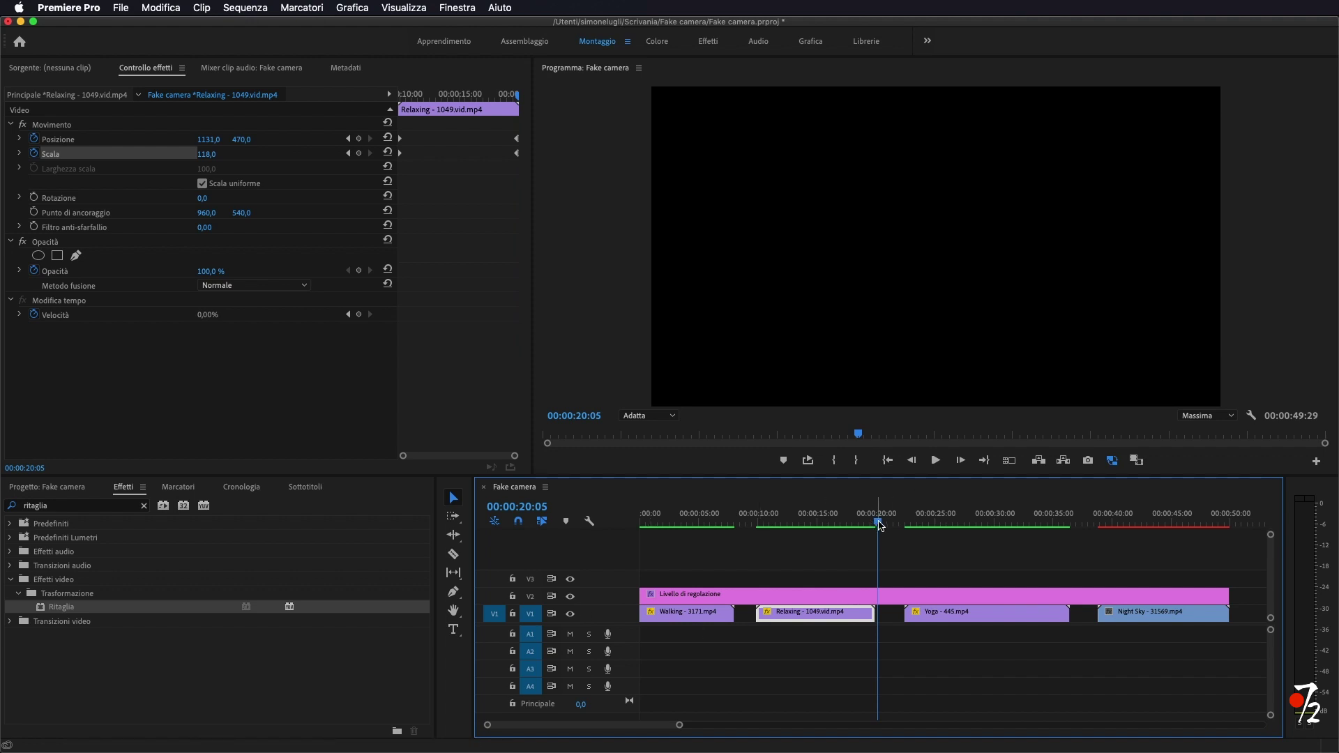
{"action": "left_click_drag", "start_coordinate": [881, 526], "coordinate": [761, 536]}
{"action": "key", "text": "space"}
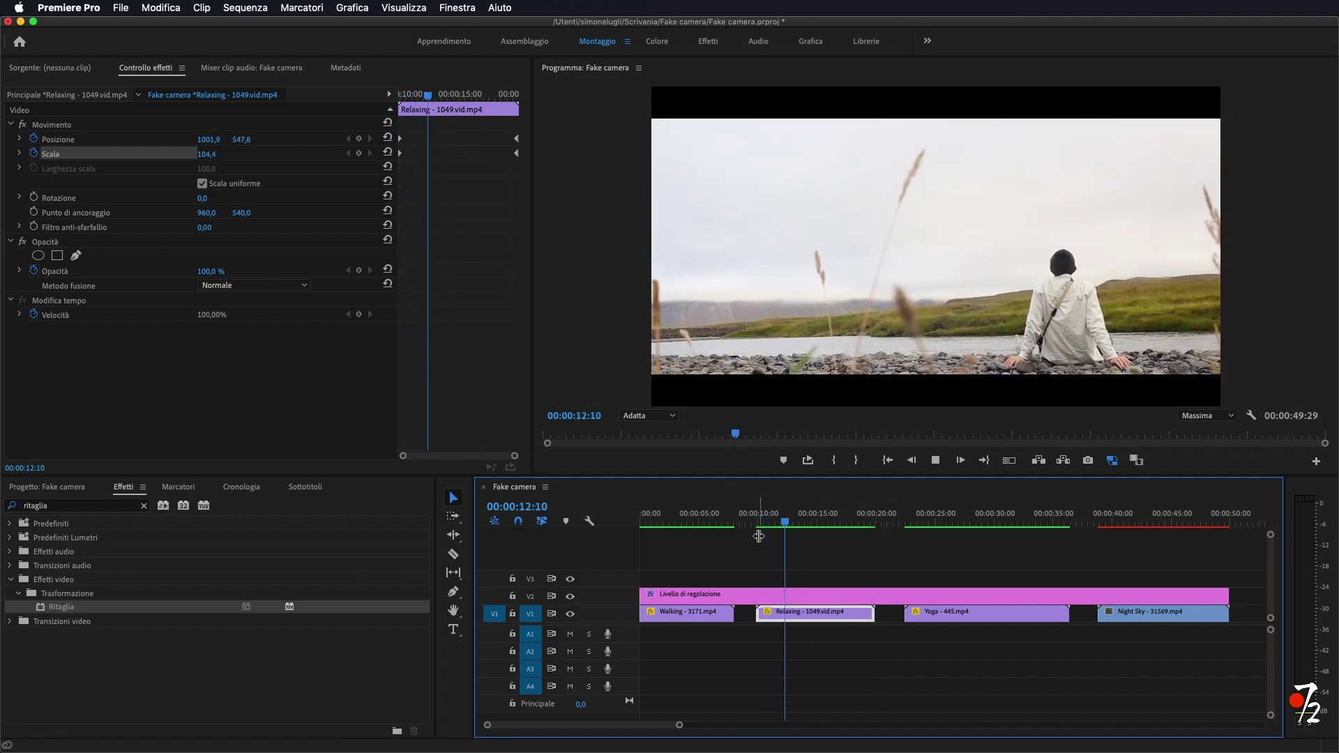
{"action": "key", "text": "space"}
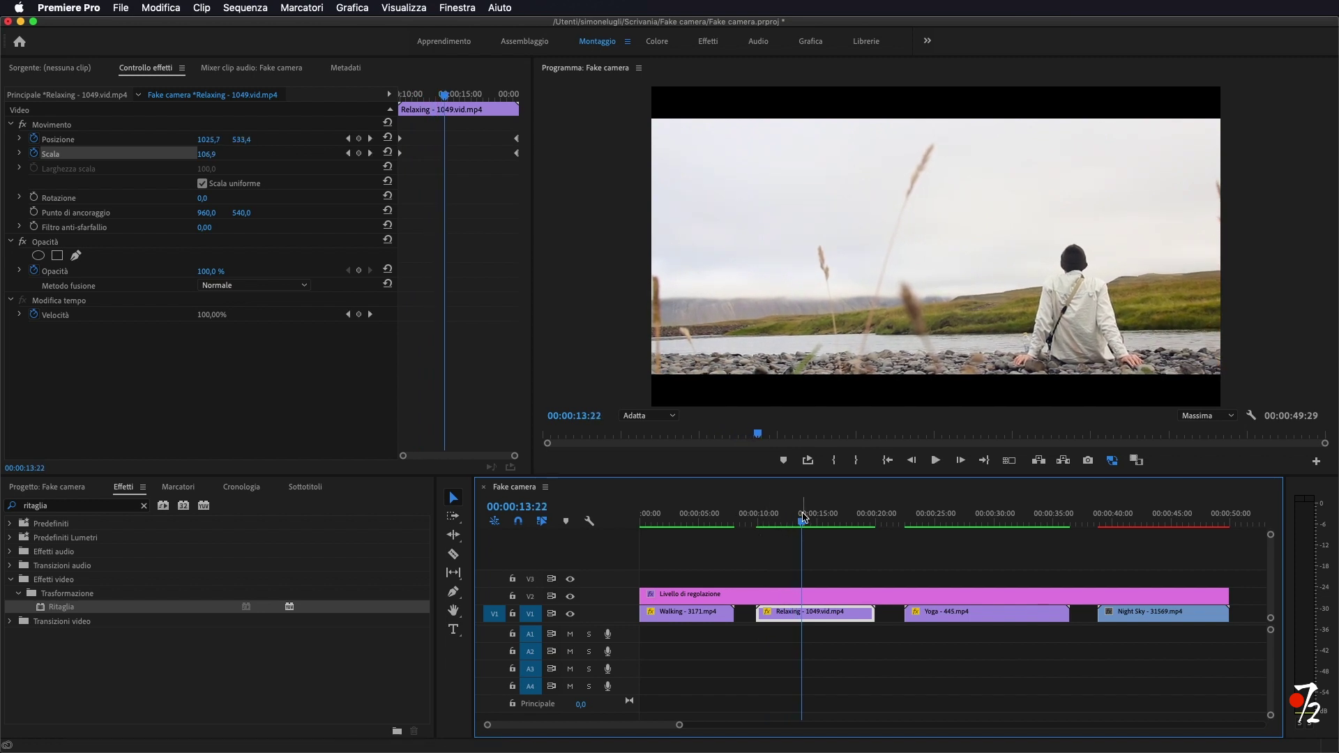
{"action": "mouse_move", "coordinate": [803, 517]}
{"action": "left_mouse_down"}
{"action": "mouse_move", "coordinate": [826, 533]}
{"action": "mouse_move", "coordinate": [968, 530]}
{"action": "left_mouse_up"}
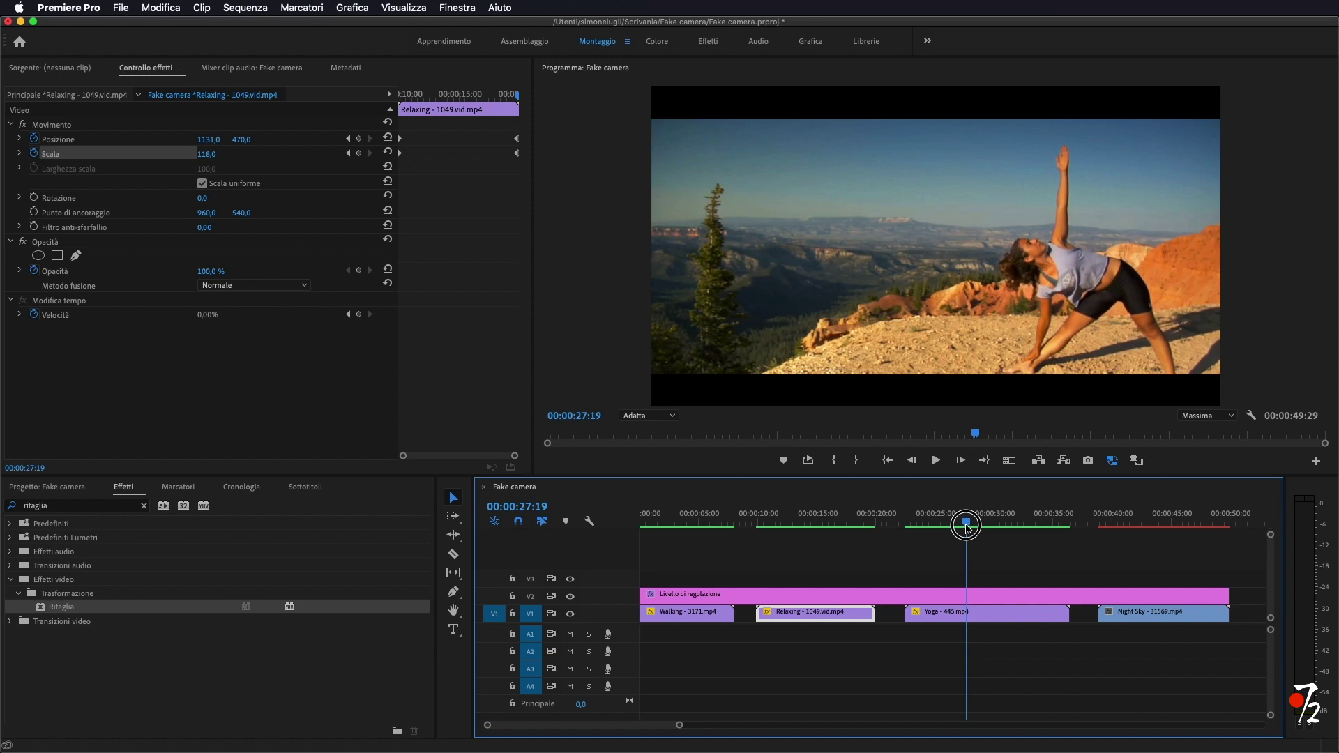
{"action": "left_click_drag", "start_coordinate": [967, 528], "coordinate": [907, 528]}
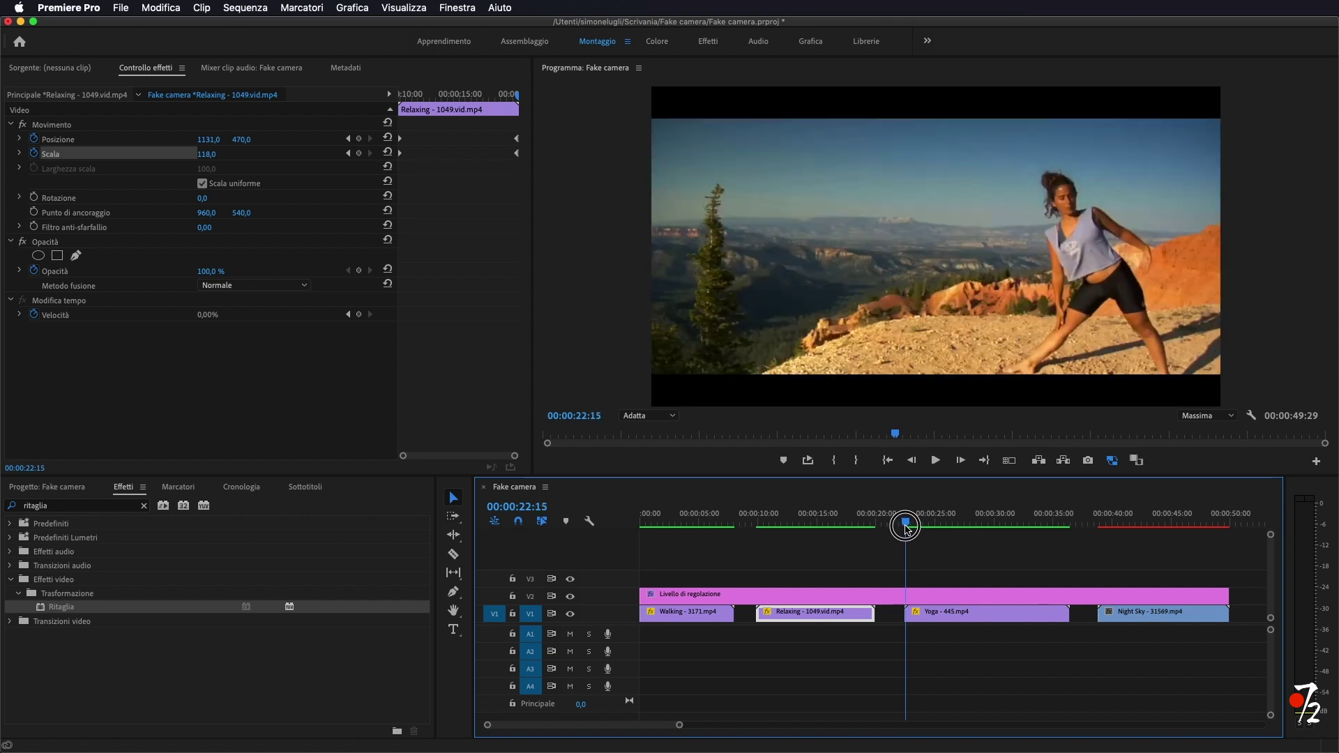
On the Yoga clip's first frame, set Scale to 179 and Position to 962, 419
{"action": "left_click", "coordinate": [955, 613]}
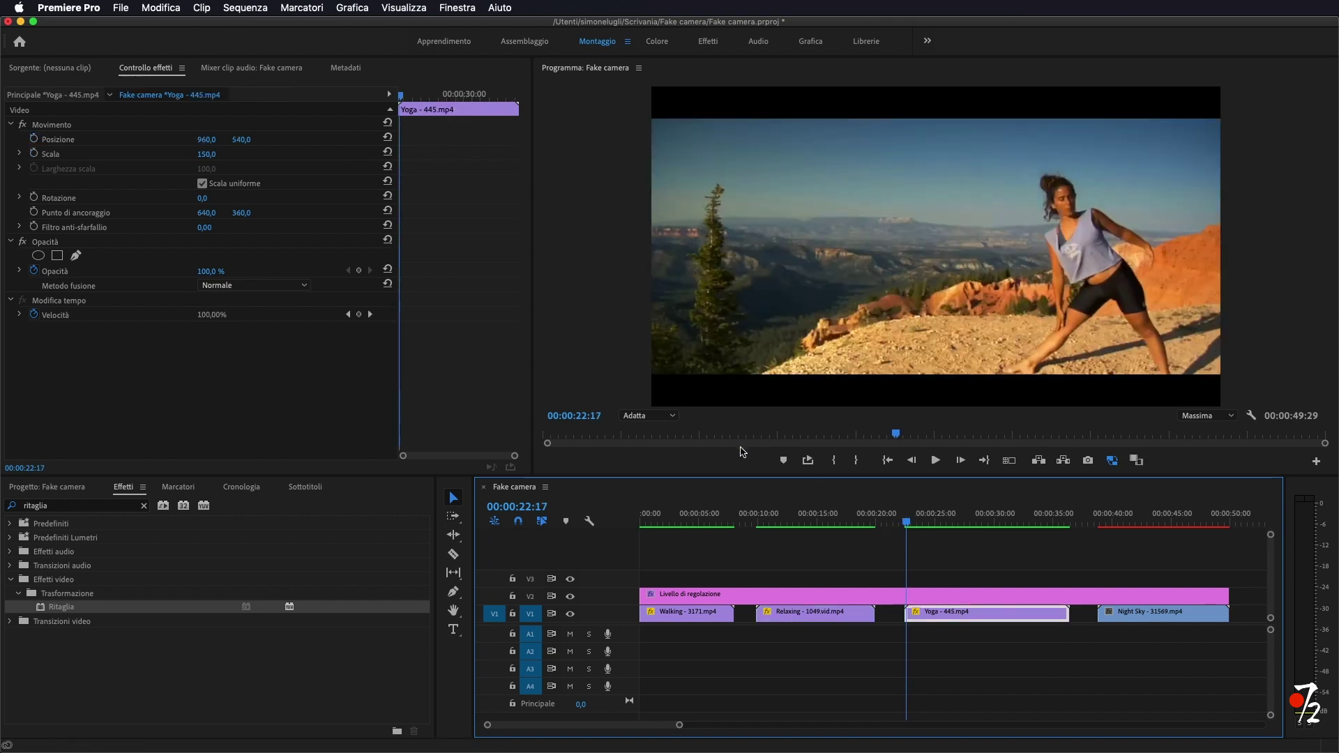
{"action": "key", "text": "shift+Left"}
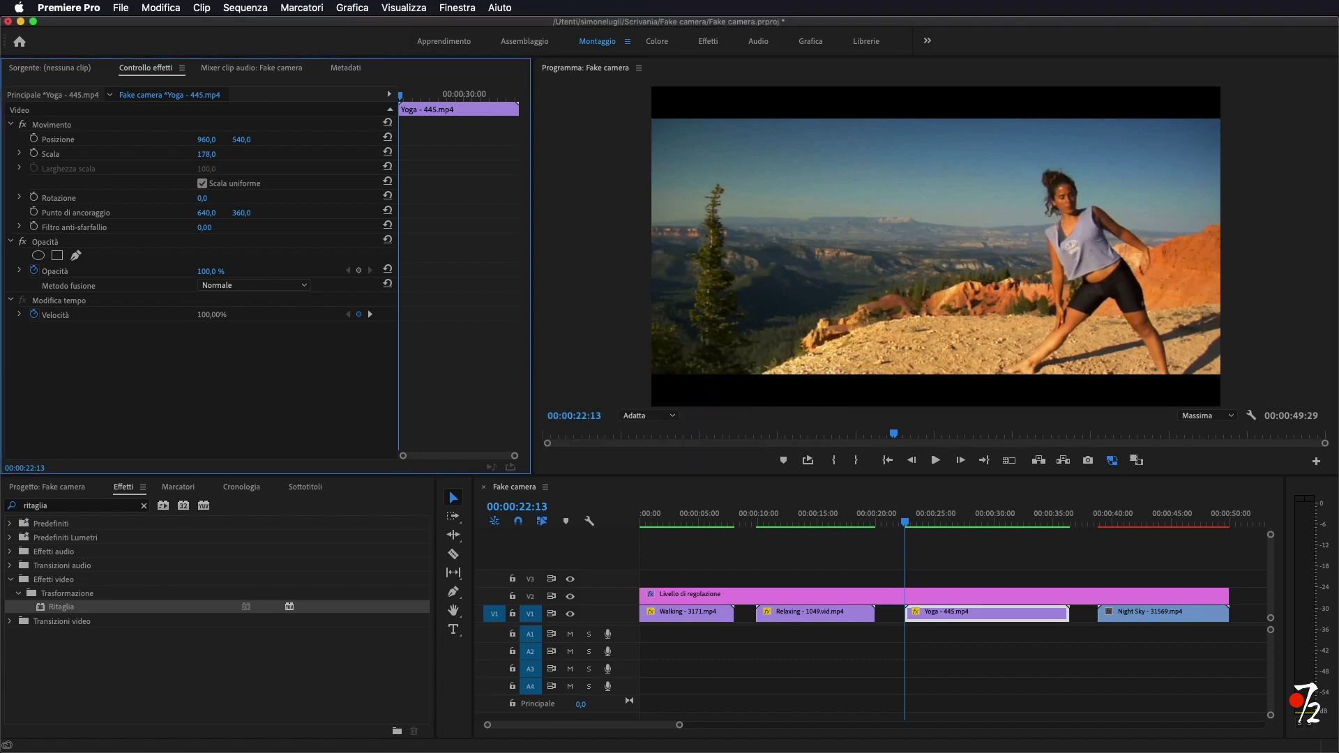
{"action": "left_click_drag", "start_coordinate": [207, 154], "coordinate": [195, 142]}
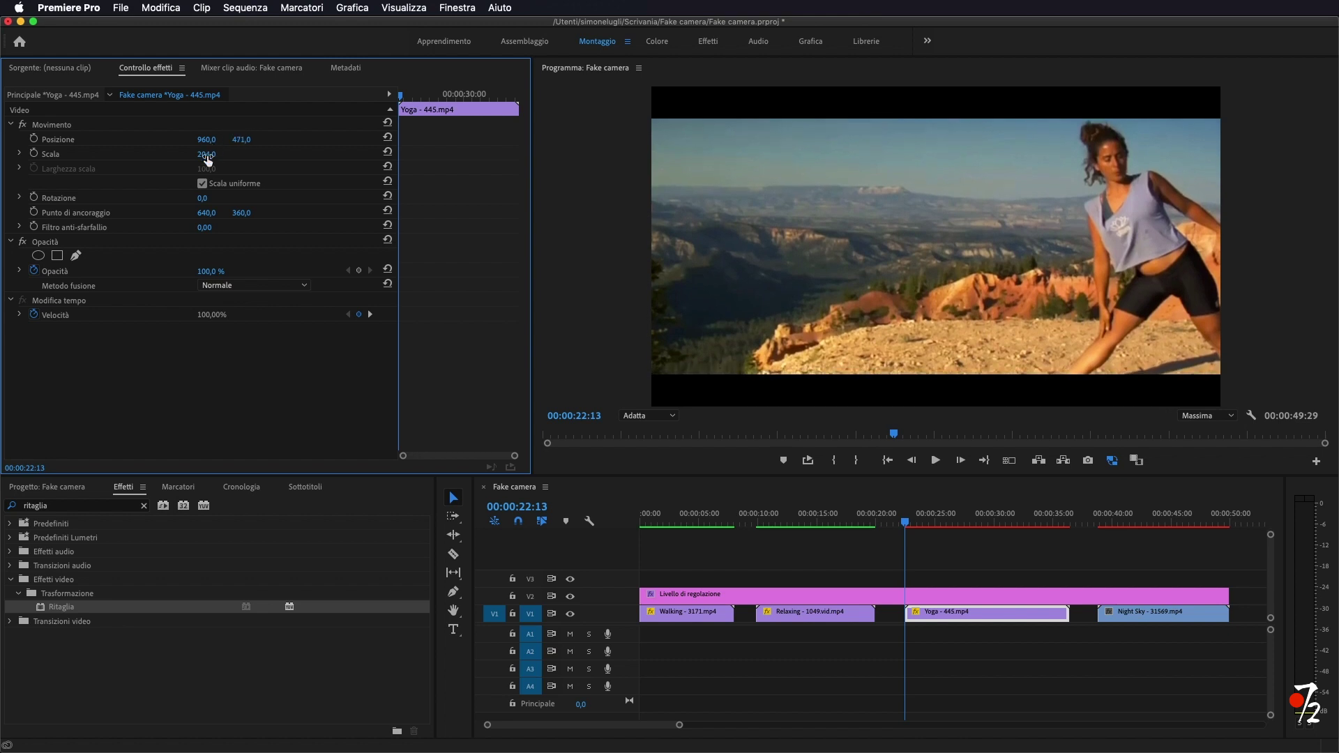
{"action": "mouse_move", "coordinate": [206, 154]}
{"action": "left_mouse_down"}
{"action": "mouse_move", "coordinate": [194, 154]}
{"action": "mouse_move", "coordinate": [254, 140]}
{"action": "left_mouse_up"}
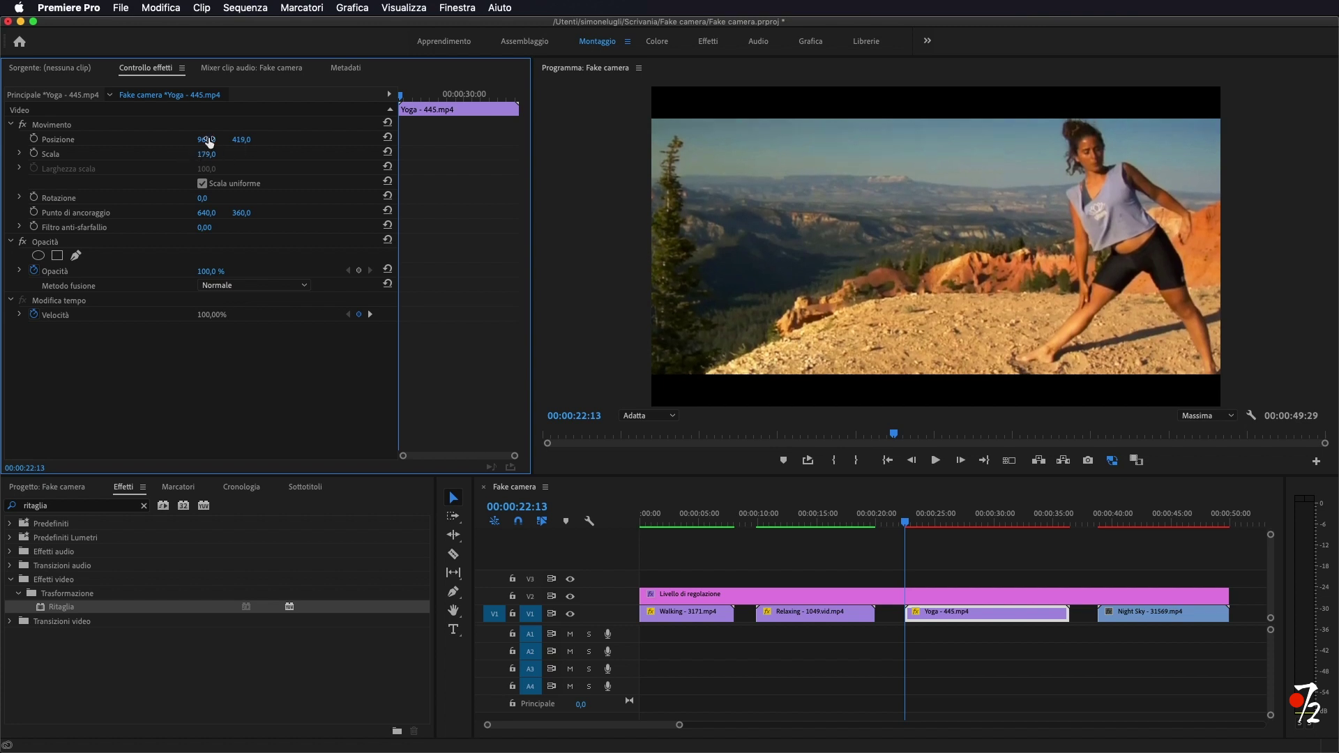
{"action": "left_click_drag", "start_coordinate": [207, 139], "coordinate": [209, 139]}
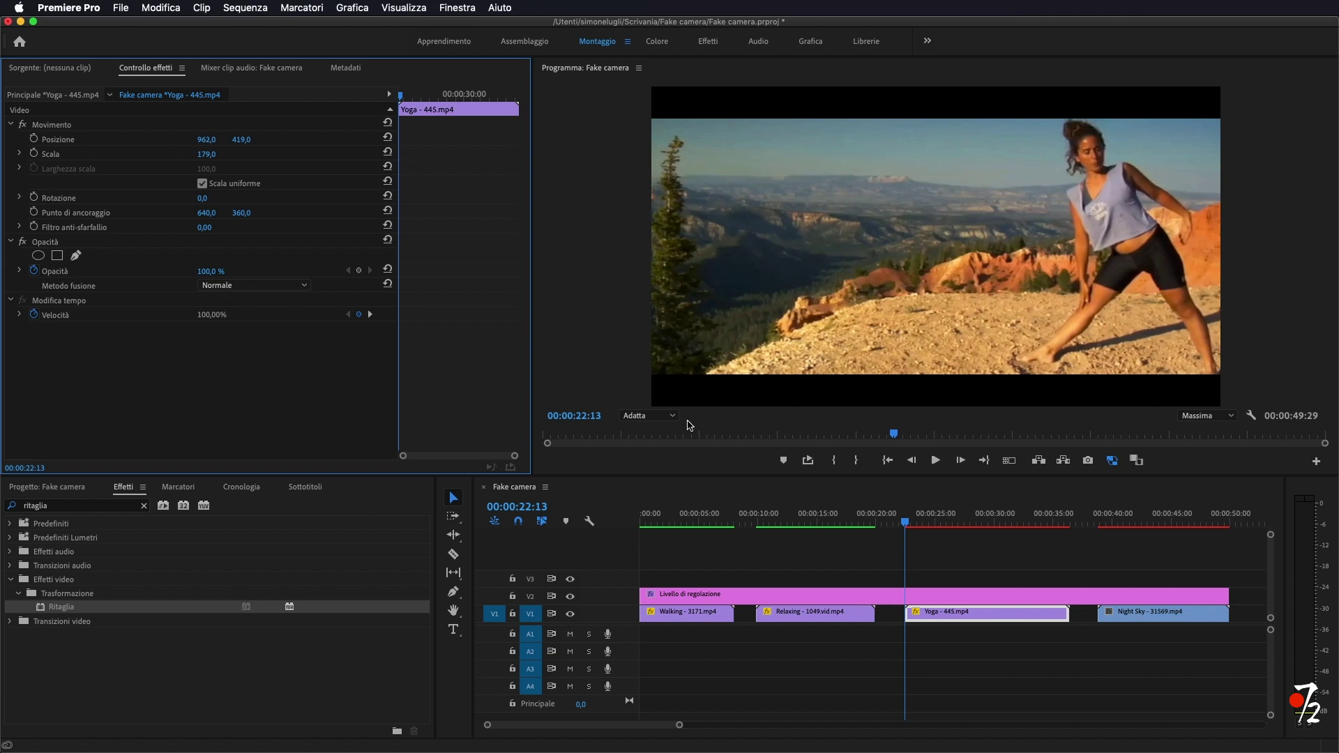
Enable Position and Scale keyframes on the Yoga clip and trim its end back to the playhead
{"action": "left_click", "coordinate": [34, 139]}
{"action": "left_click", "coordinate": [35, 153]}
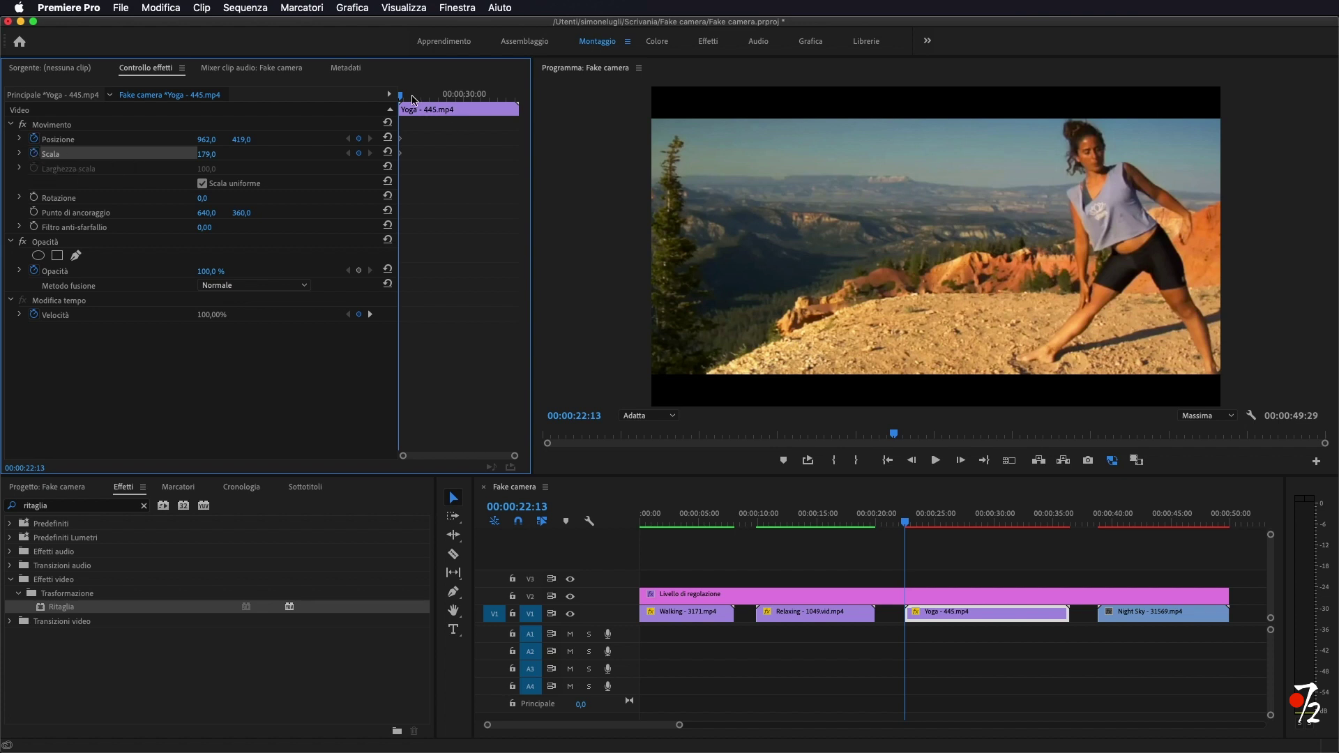
{"action": "left_click_drag", "start_coordinate": [400, 98], "coordinate": [532, 121]}
{"action": "key", "text": "Left"}
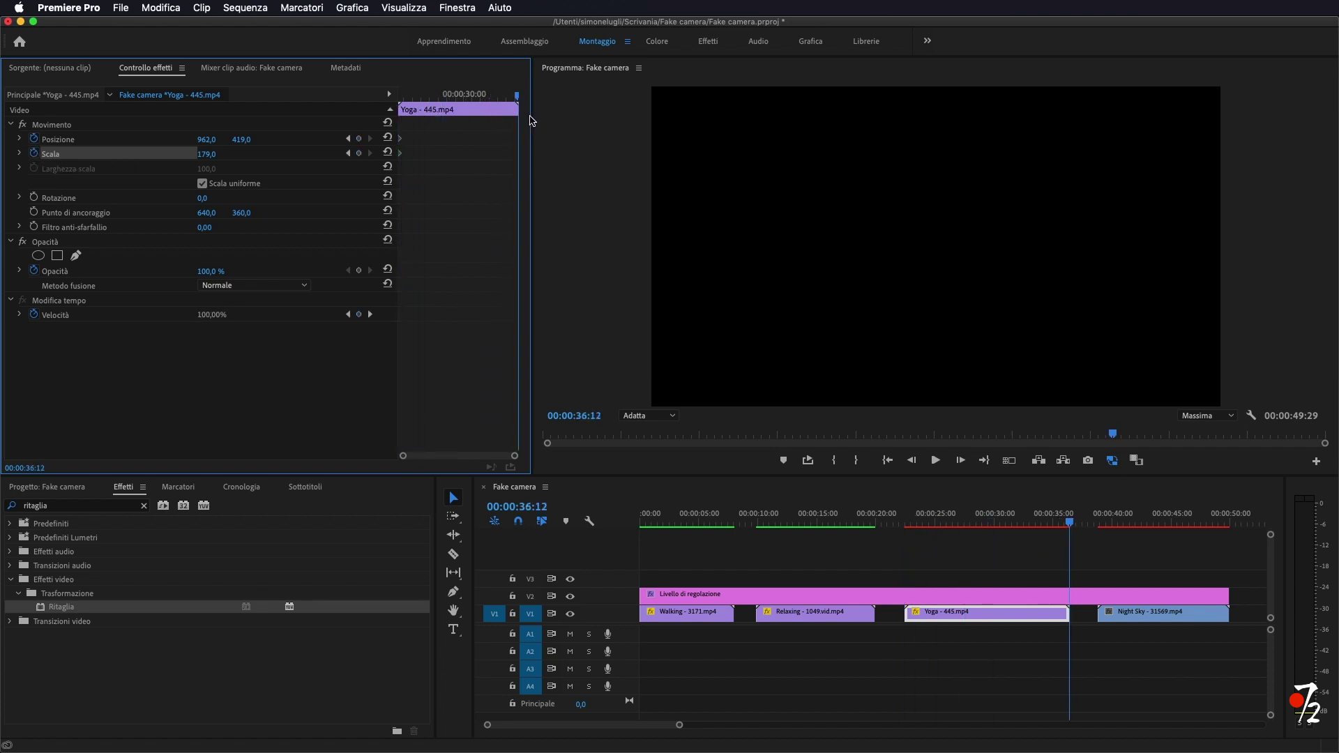
{"action": "left_click_drag", "start_coordinate": [1051, 525], "coordinate": [1051, 529]}
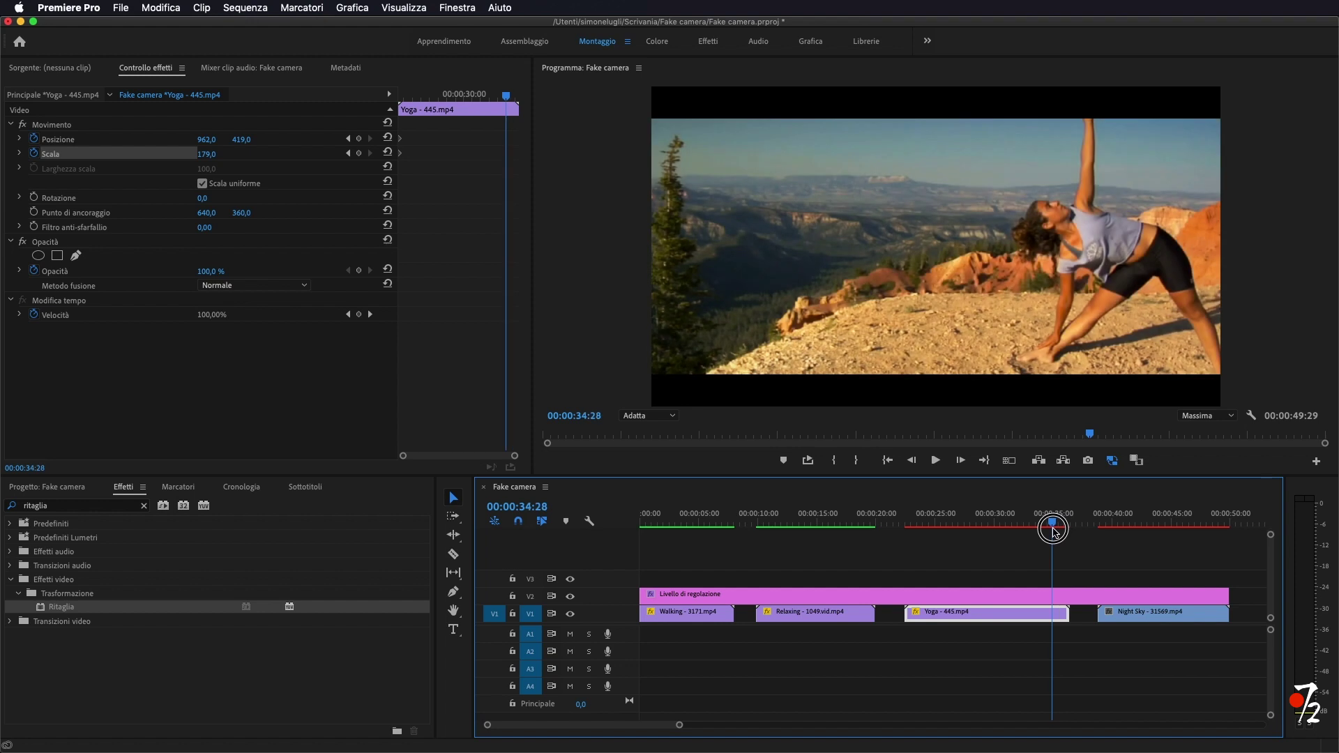
{"action": "left_click_drag", "start_coordinate": [1061, 618], "coordinate": [1051, 619]}
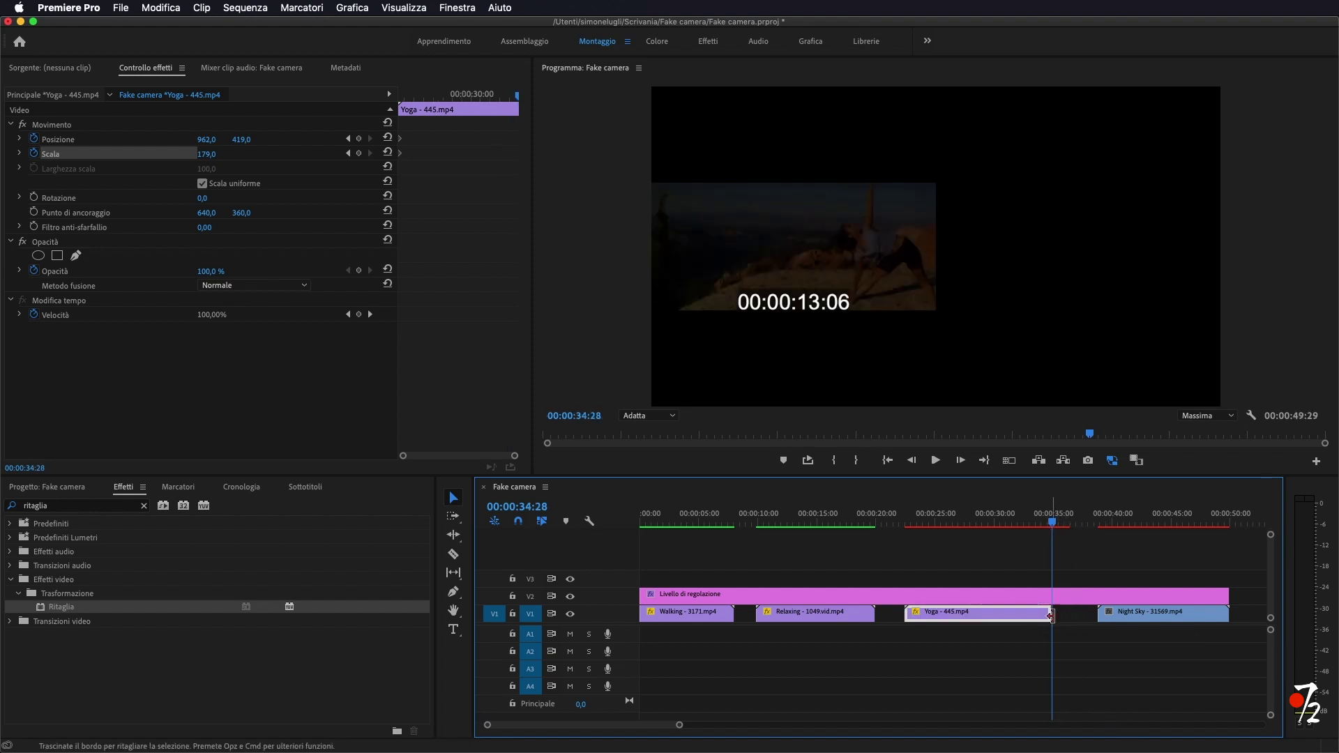
{"action": "left_click_drag", "start_coordinate": [1053, 526], "coordinate": [1052, 526]}
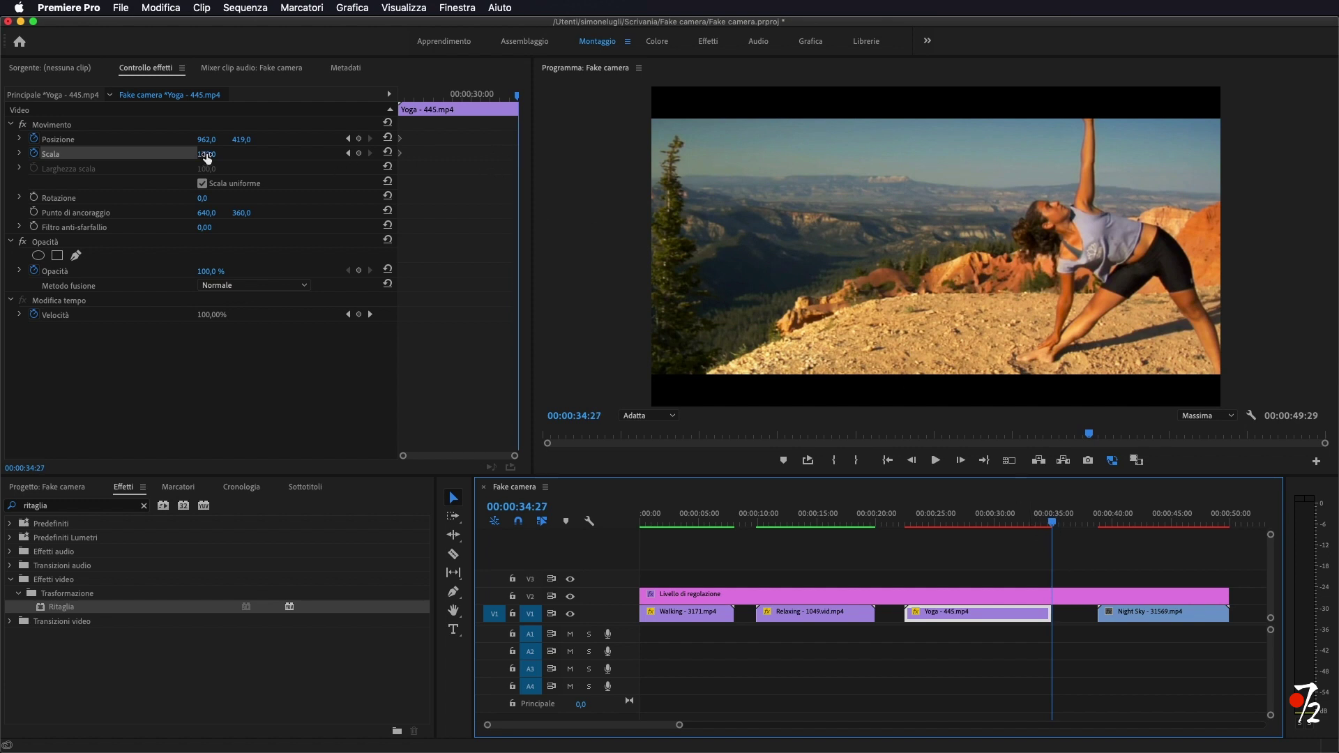
At the Yoga clip's last frame, set Scale 160 and Position 962, 474
{"action": "mouse_move", "coordinate": [206, 154]}
{"action": "left_mouse_down"}
{"action": "mouse_move", "coordinate": [258, 154]}
{"action": "mouse_move", "coordinate": [240, 154]}
{"action": "left_mouse_up"}
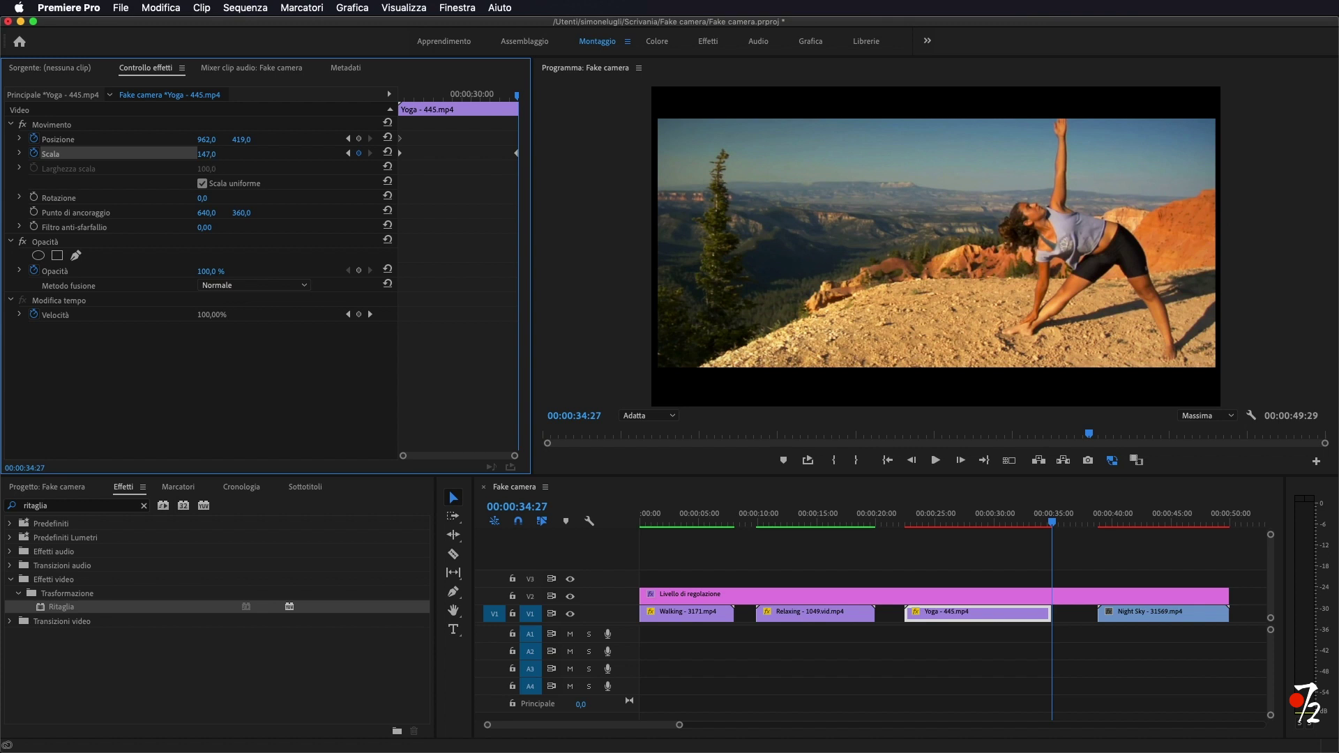
{"action": "key", "text": "super+z"}
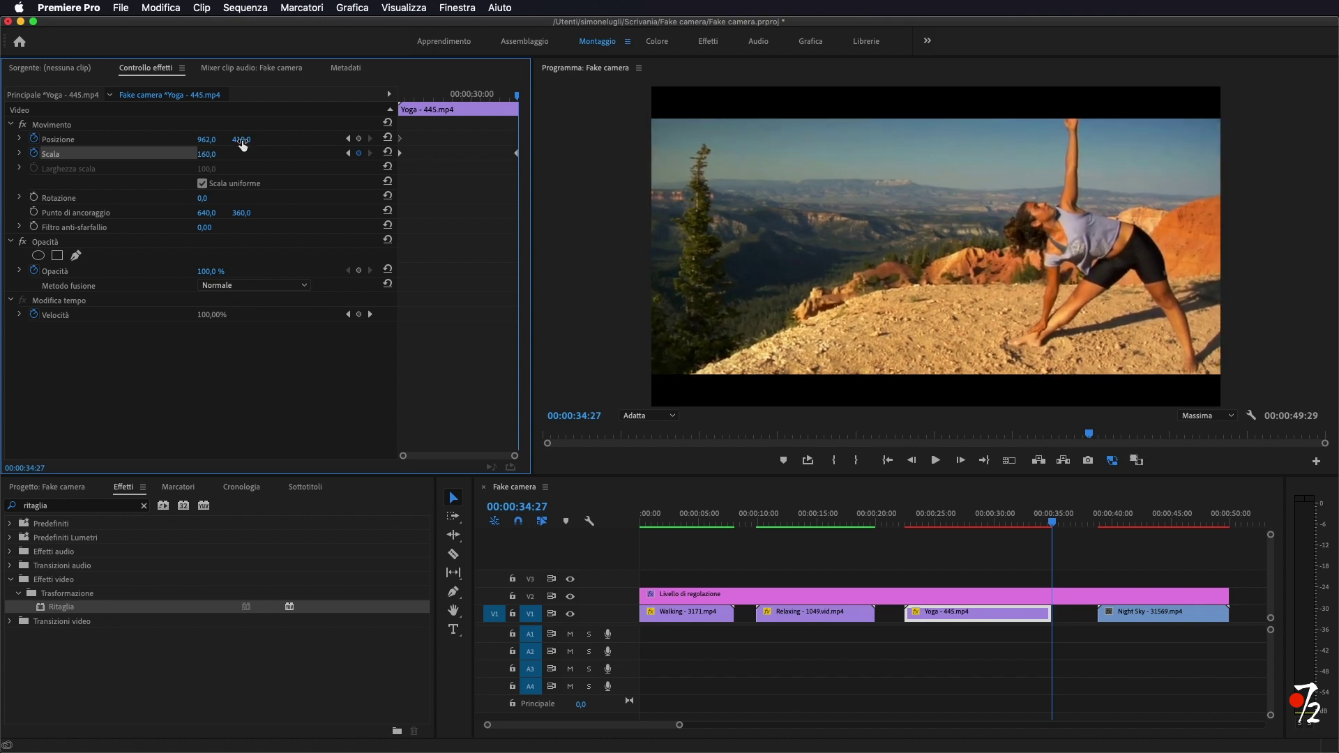
{"action": "mouse_move", "coordinate": [242, 140]}
{"action": "left_mouse_down"}
{"action": "mouse_move", "coordinate": [279, 140]}
{"action": "mouse_move", "coordinate": [230, 139]}
{"action": "left_mouse_up"}
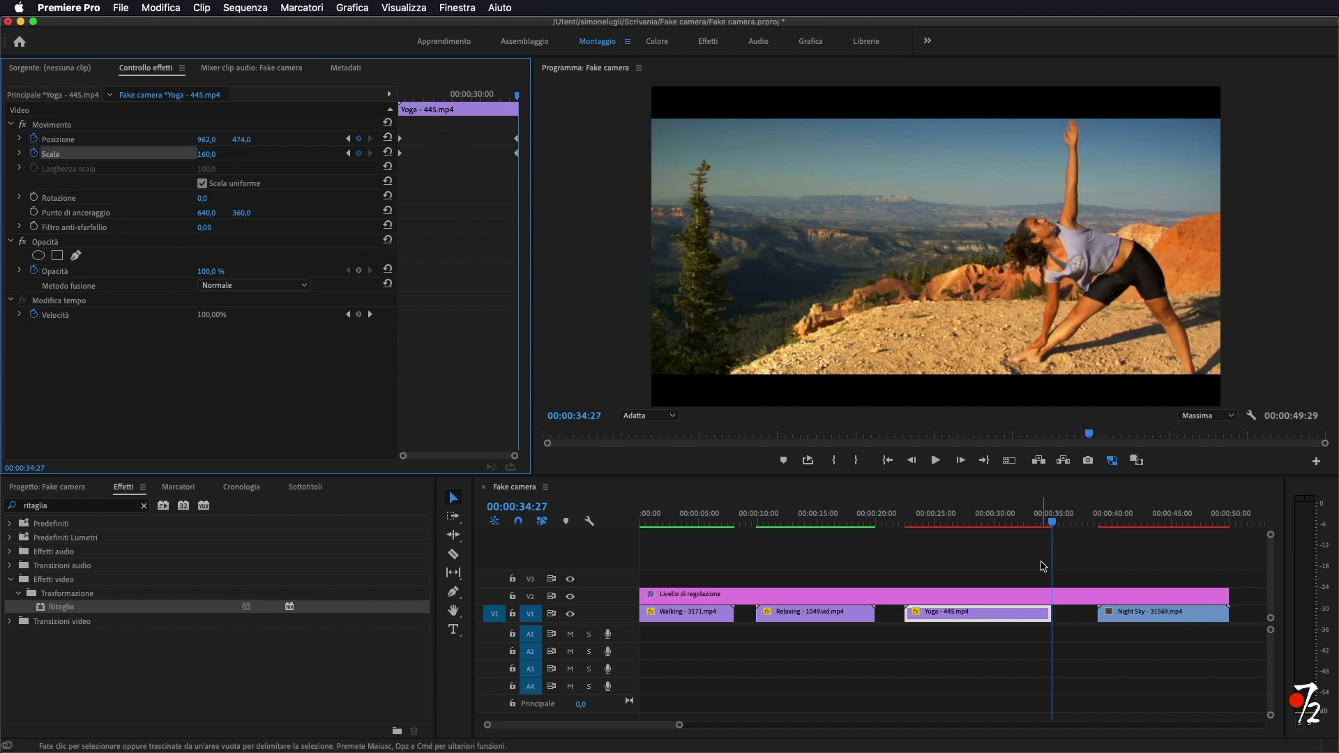
Play the Yoga clip's move from its start, then move the playhead onto the Night Sky clip
{"action": "left_click_drag", "start_coordinate": [1039, 522], "coordinate": [916, 524]}
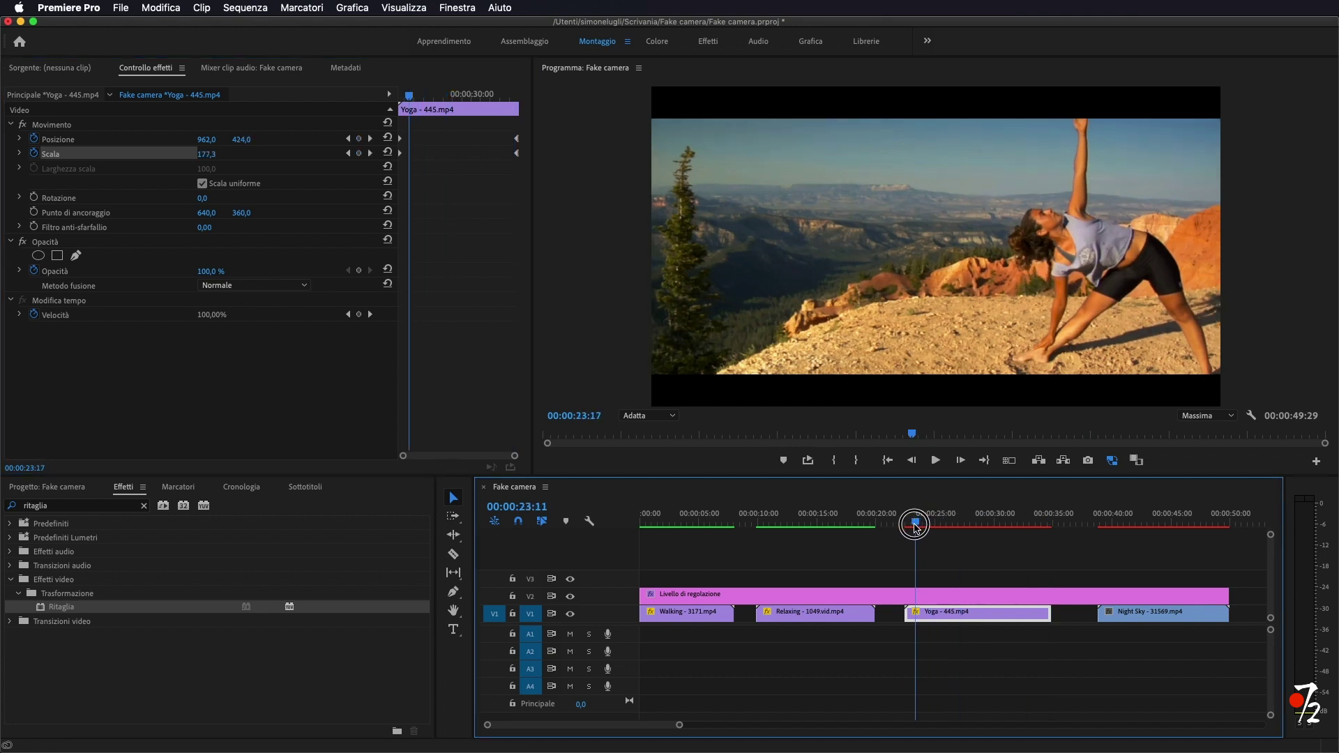
{"action": "key", "text": "space"}
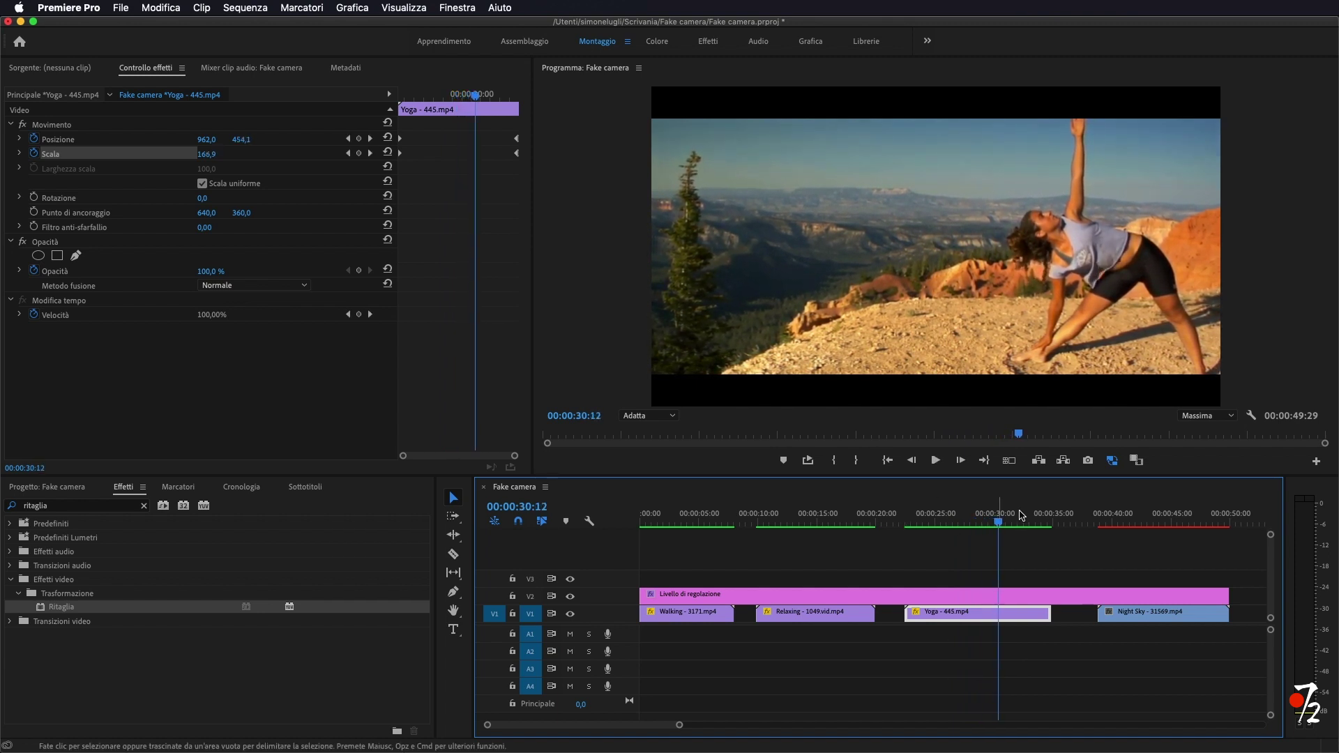
{"action": "mouse_move", "coordinate": [1000, 525]}
{"action": "left_mouse_down"}
{"action": "mouse_move", "coordinate": [1210, 527]}
{"action": "mouse_move", "coordinate": [1116, 529]}
{"action": "left_mouse_up"}
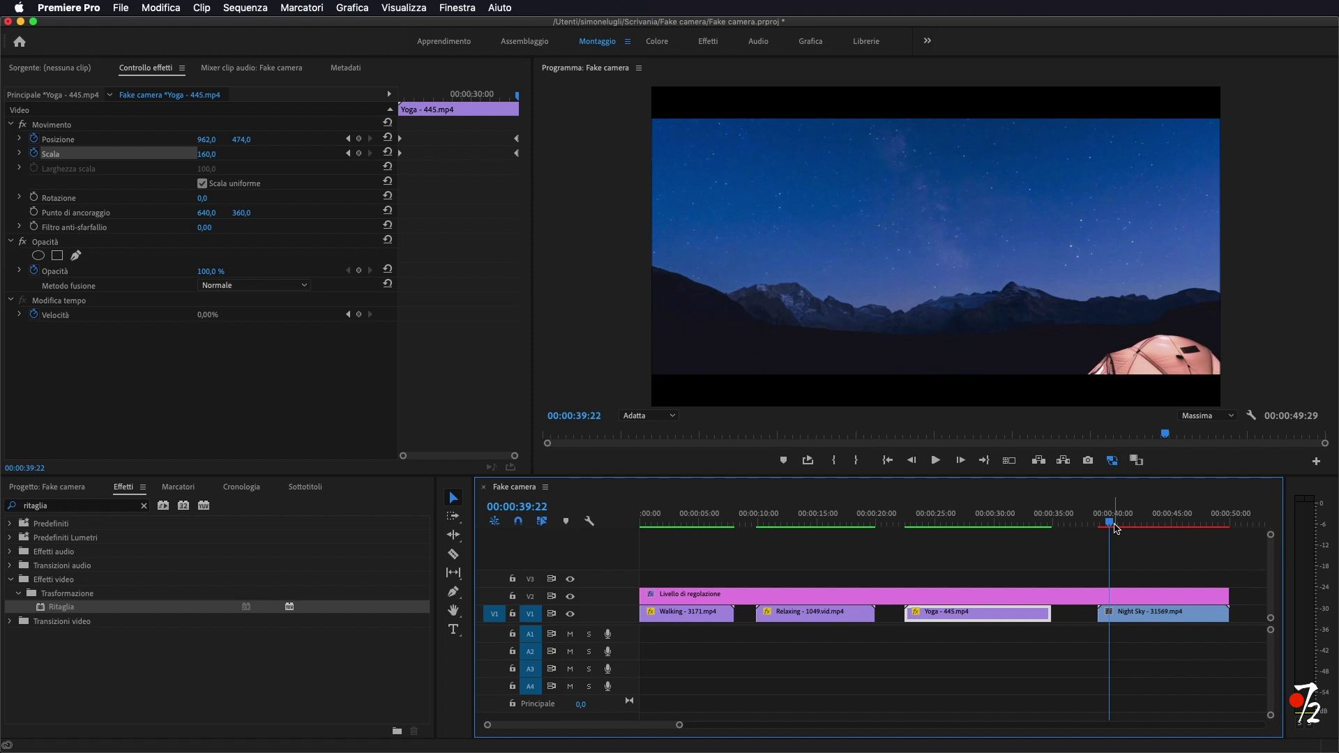
Scale the Night Sky clip to 130% and shift its Position to about 666, 273
{"action": "left_click", "coordinate": [1148, 623]}
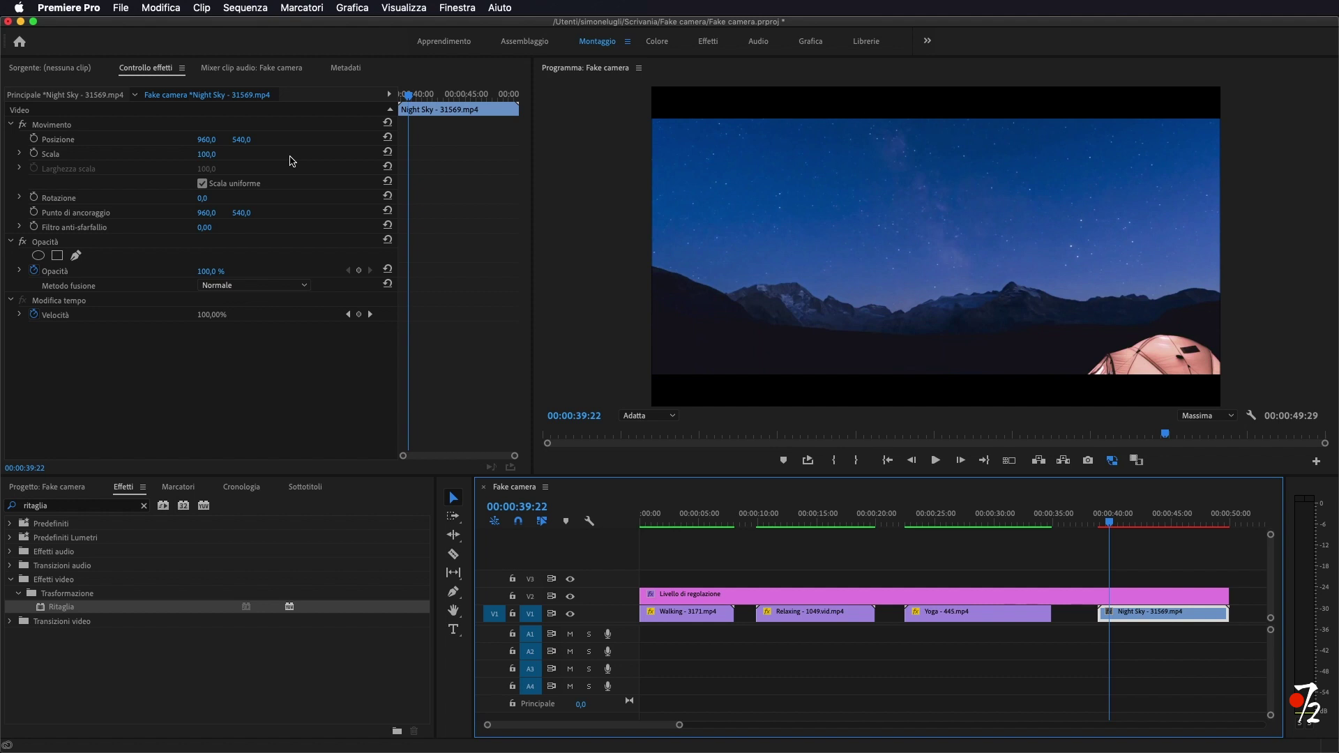
{"action": "left_click_drag", "start_coordinate": [209, 159], "coordinate": [230, 155]}
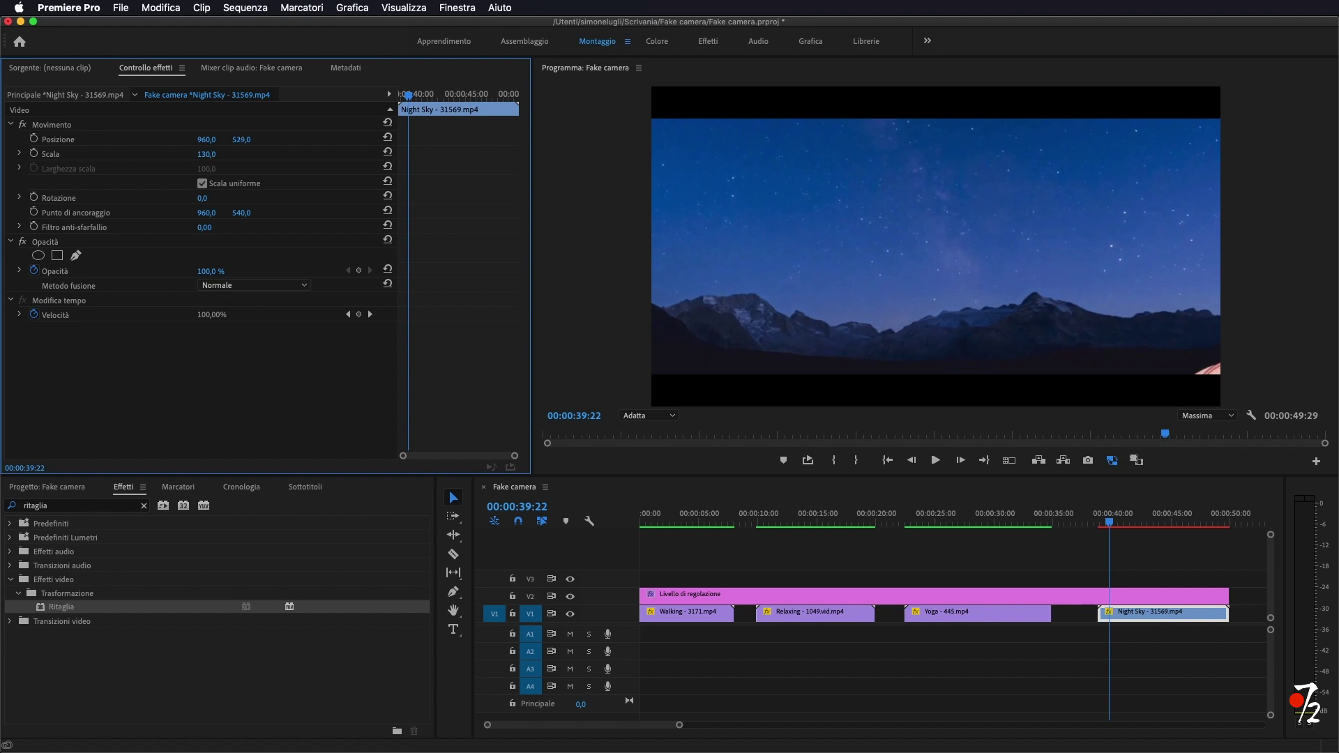
{"action": "left_click_drag", "start_coordinate": [241, 139], "coordinate": [141, 139]}
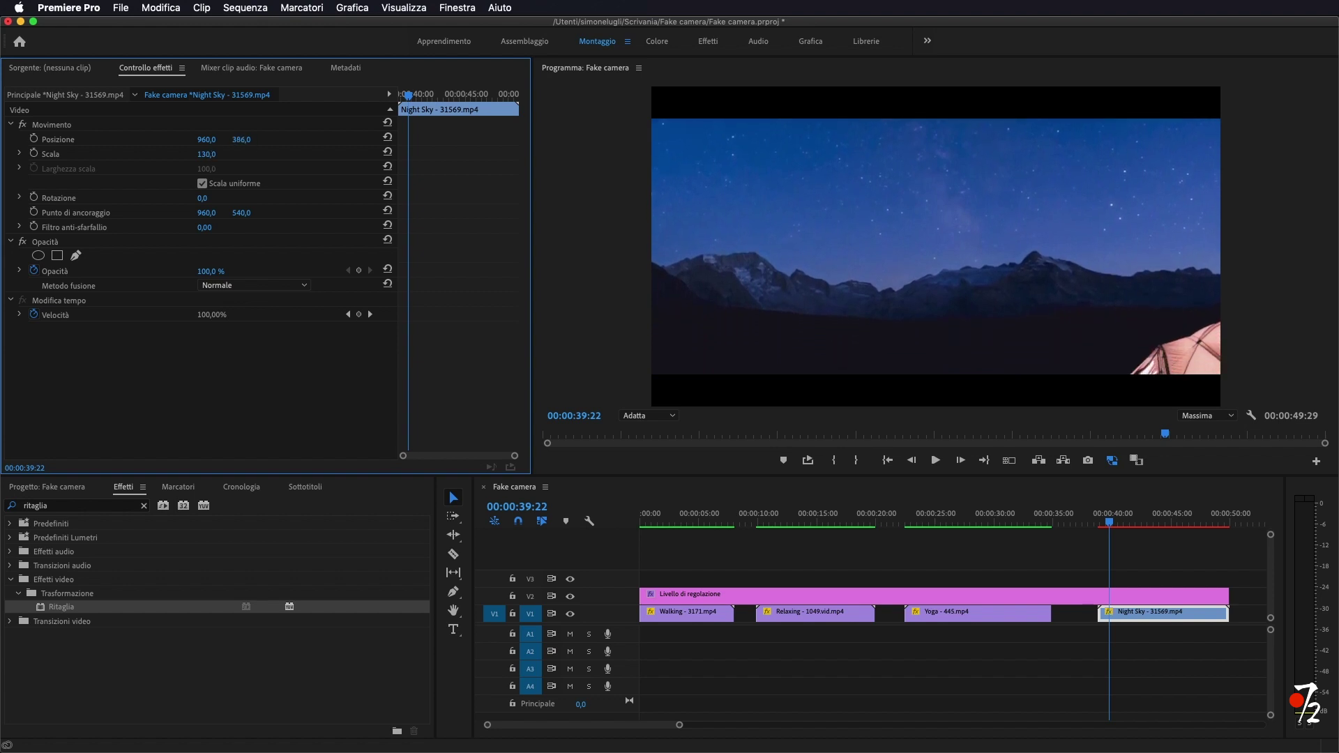
{"action": "left_click_drag", "start_coordinate": [241, 140], "coordinate": [160, 140]}
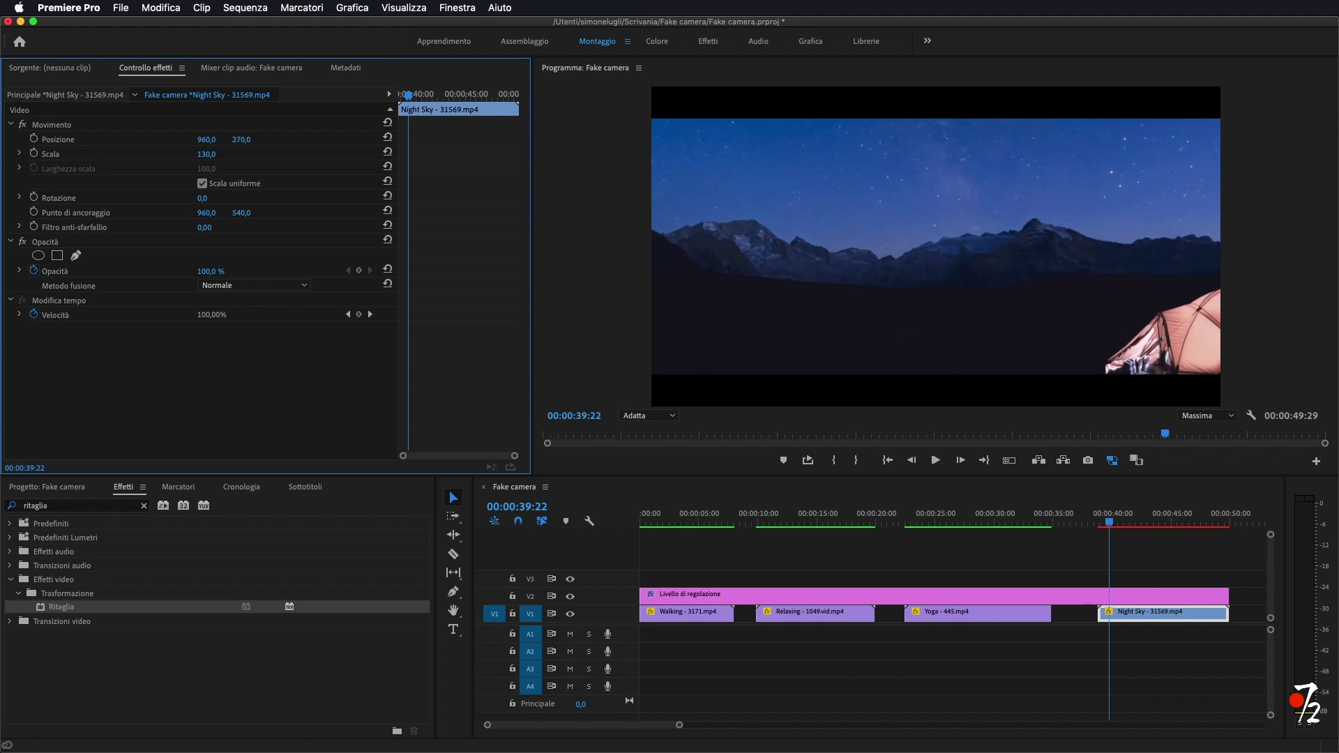
{"action": "left_click_drag", "start_coordinate": [242, 140], "coordinate": [244, 140]}
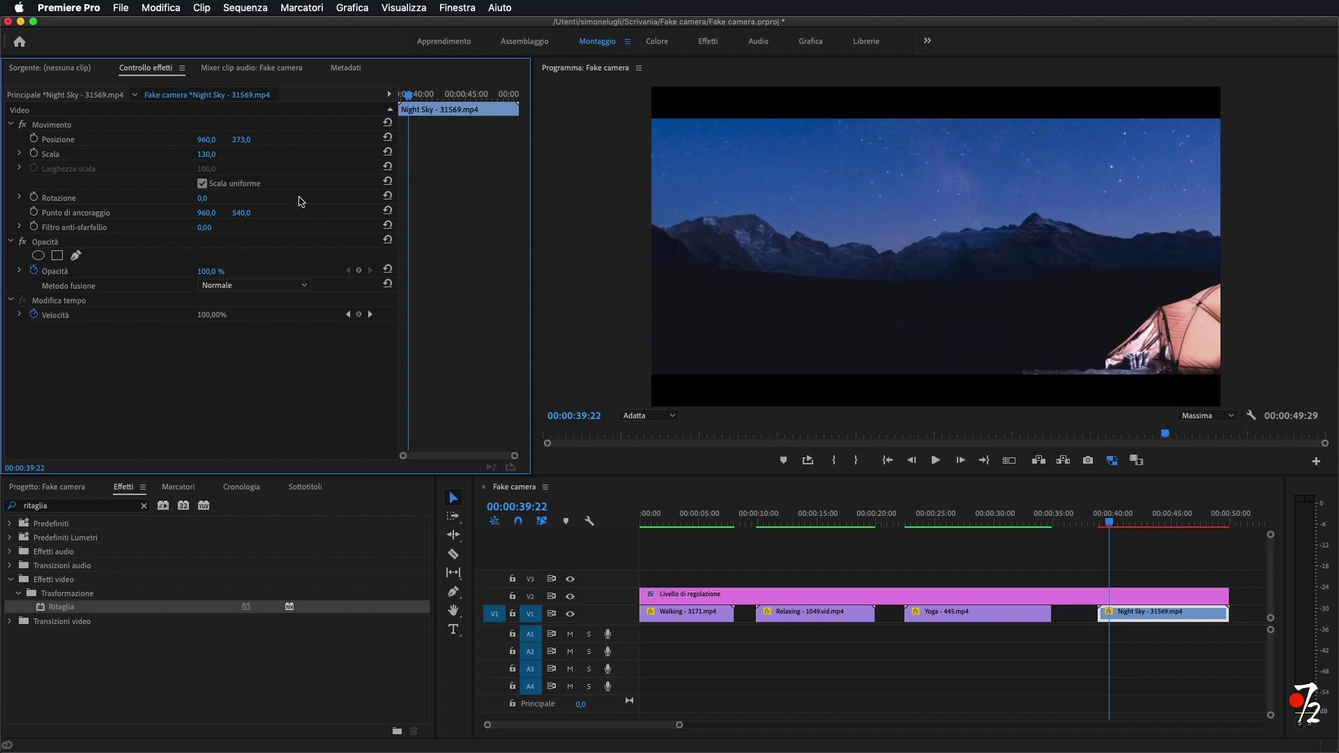
{"action": "left_click_drag", "start_coordinate": [206, 140], "coordinate": [4, 140]}
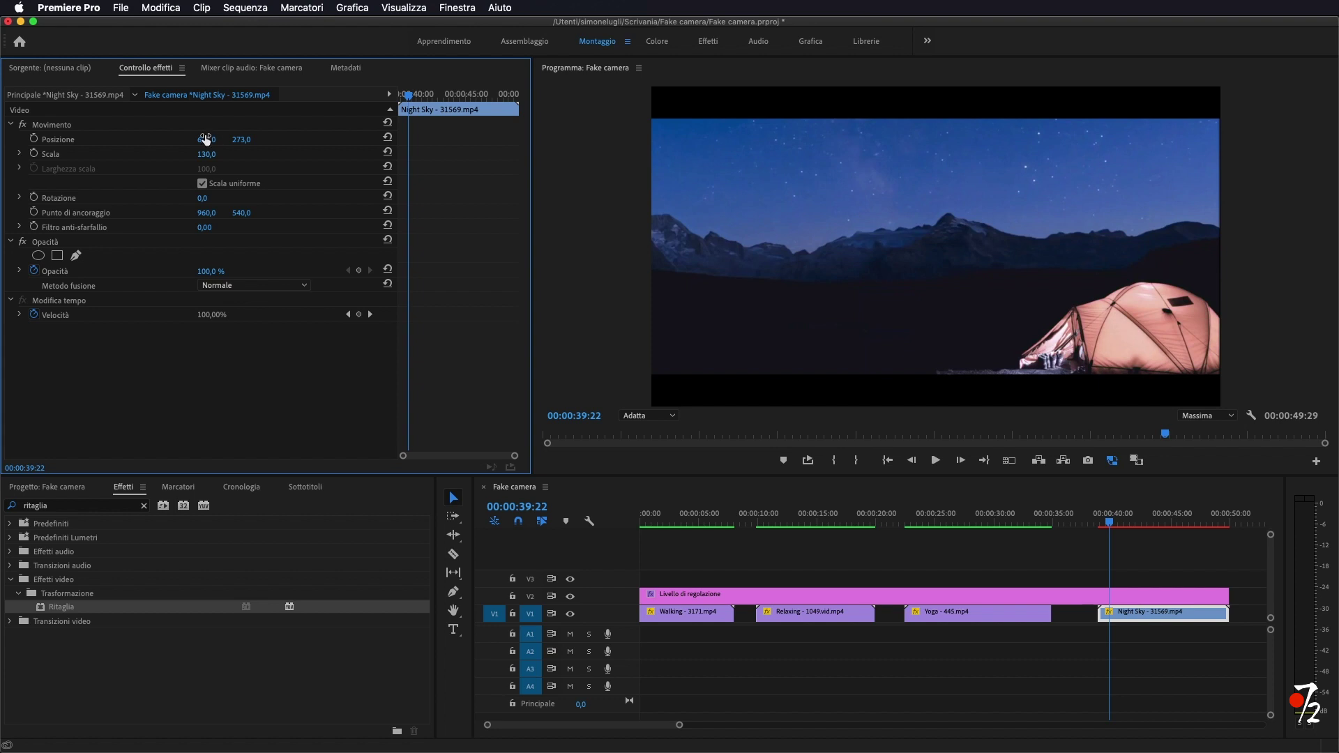
Keyframe Night Sky's Position from X 670 at the start to X 753 on its last frame
{"action": "left_click", "coordinate": [33, 139]}
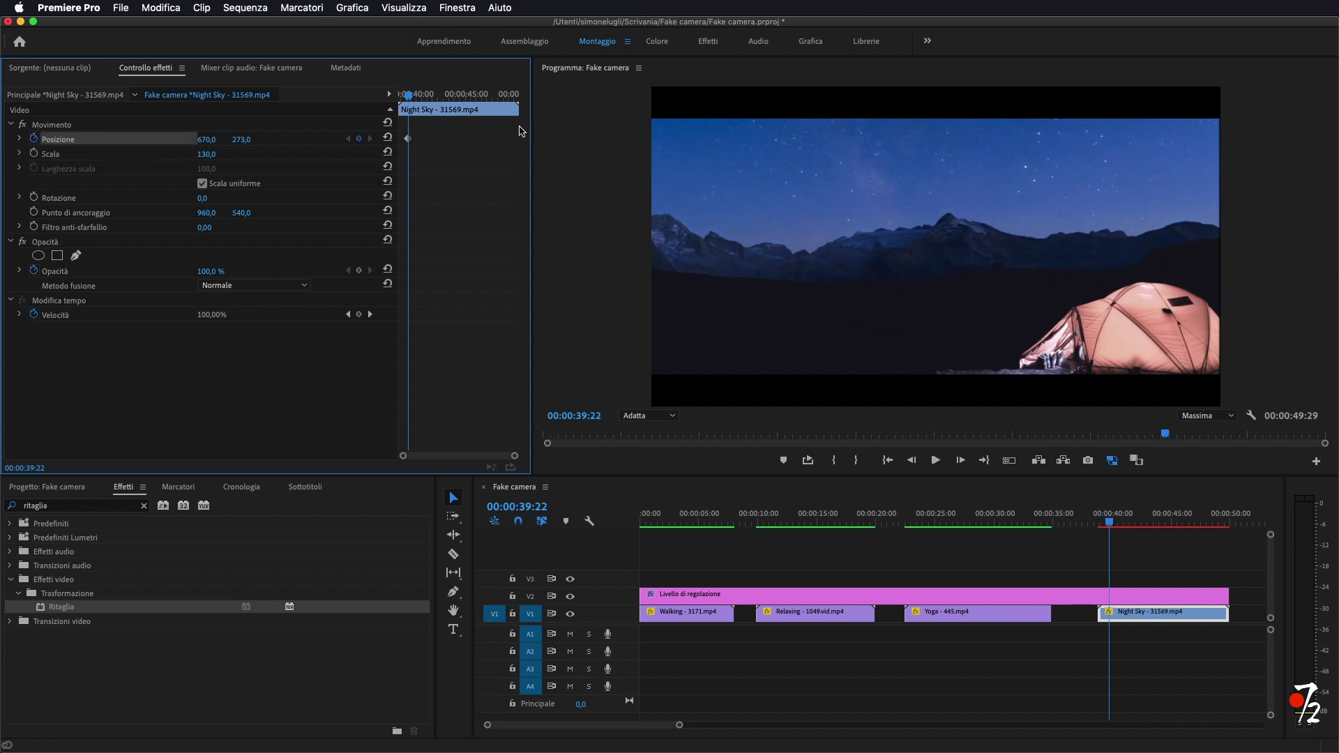
{"action": "left_click_drag", "start_coordinate": [408, 94], "coordinate": [548, 120]}
{"action": "key", "text": "Left"}
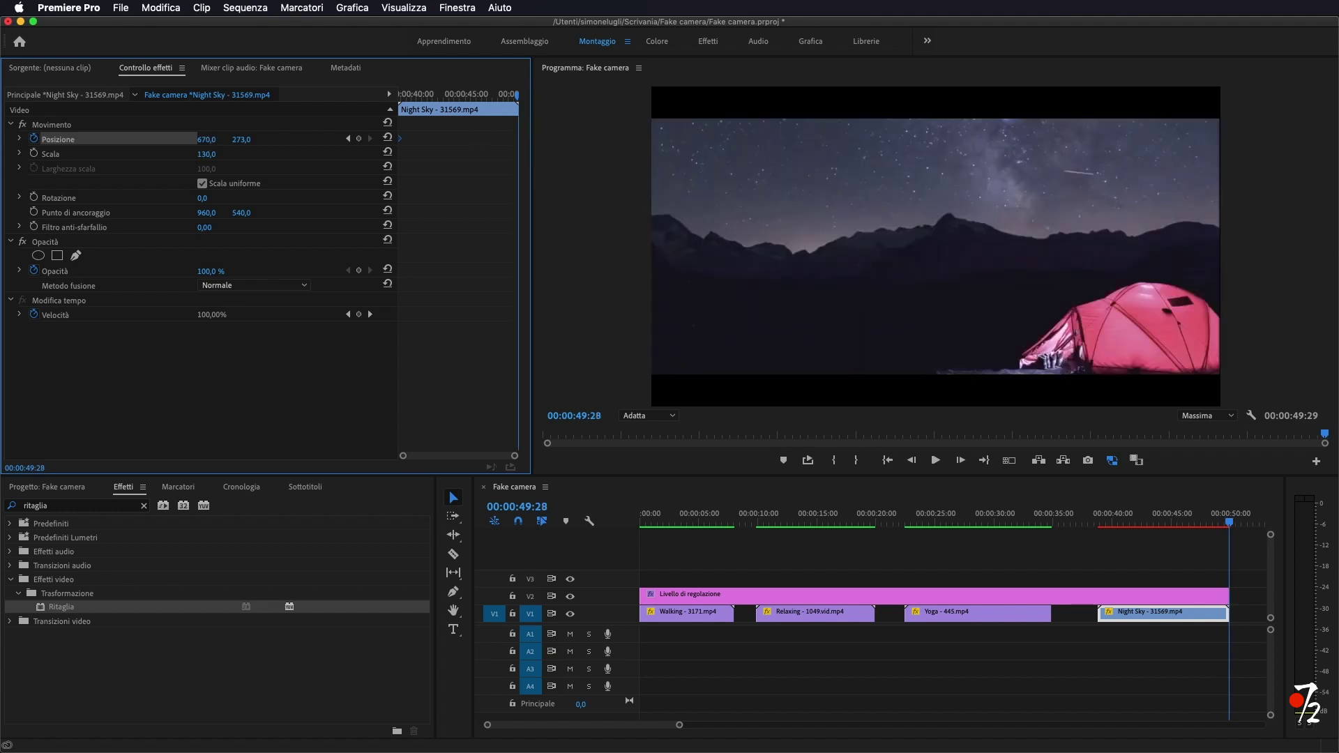
{"action": "left_click_drag", "start_coordinate": [207, 139], "coordinate": [264, 140]}
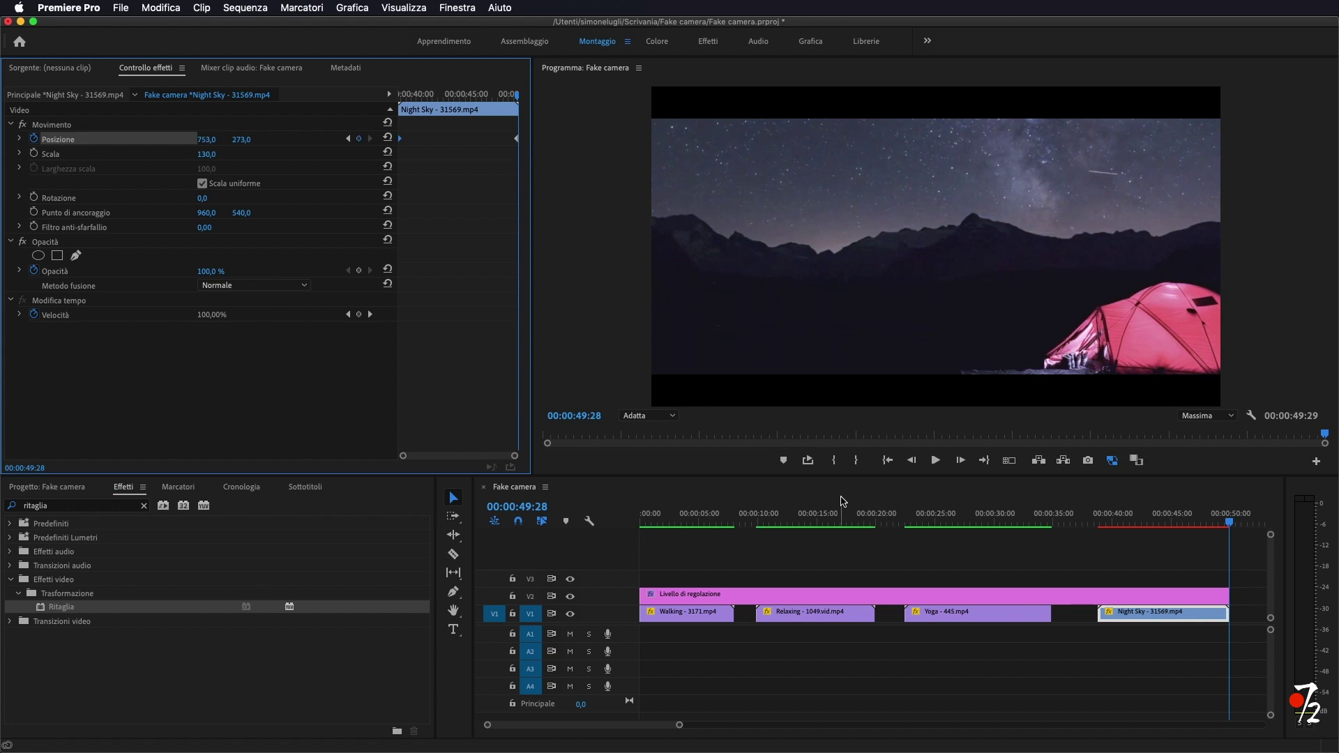
{"action": "left_click_drag", "start_coordinate": [1229, 524], "coordinate": [1095, 539]}
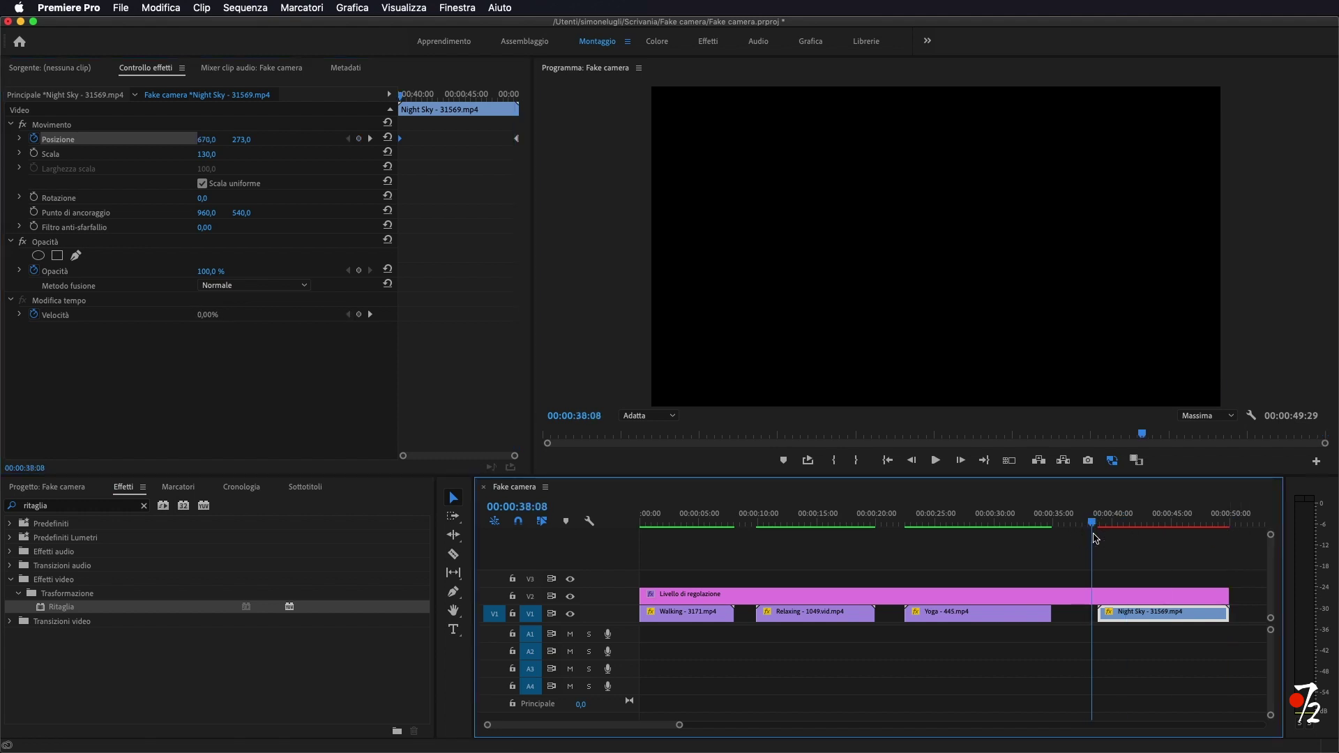
Play the Night Sky clip's simulated pan, then scrub back through it
{"action": "key", "text": "space"}
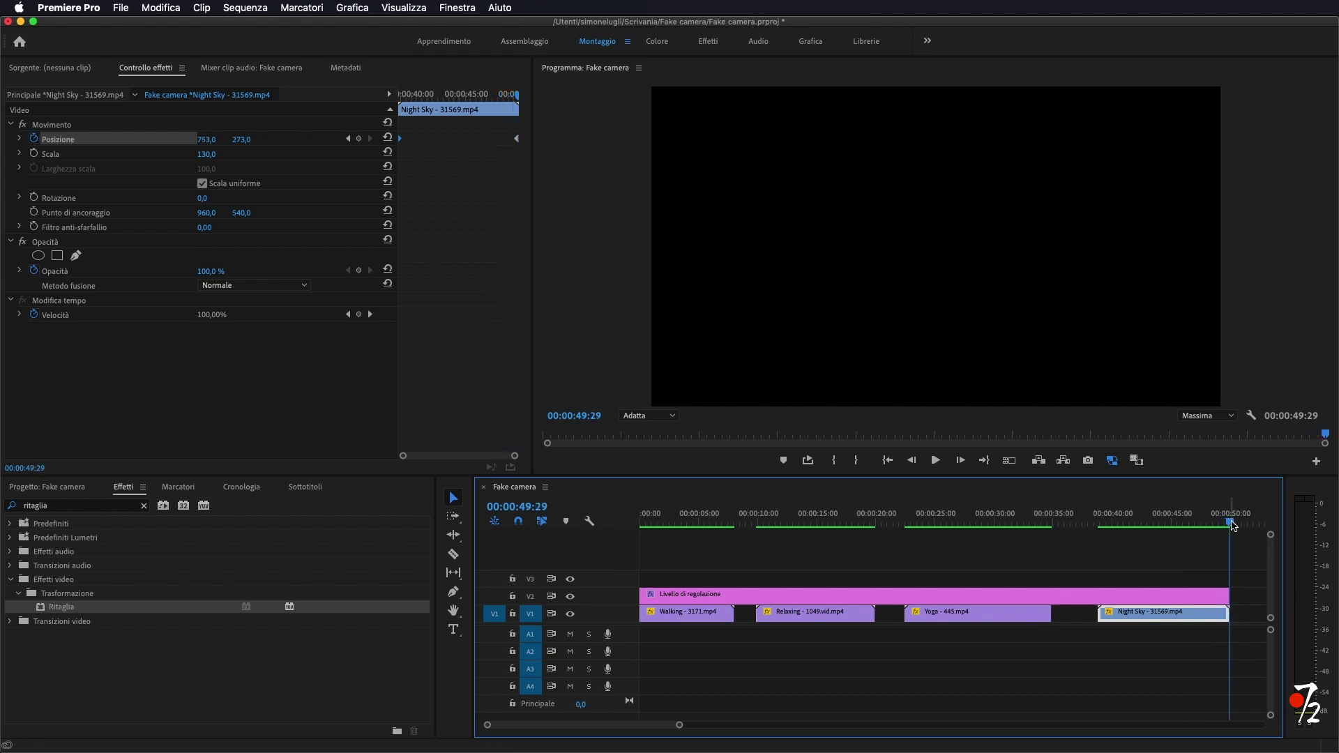
{"action": "left_click_drag", "start_coordinate": [1232, 525], "coordinate": [958, 534]}
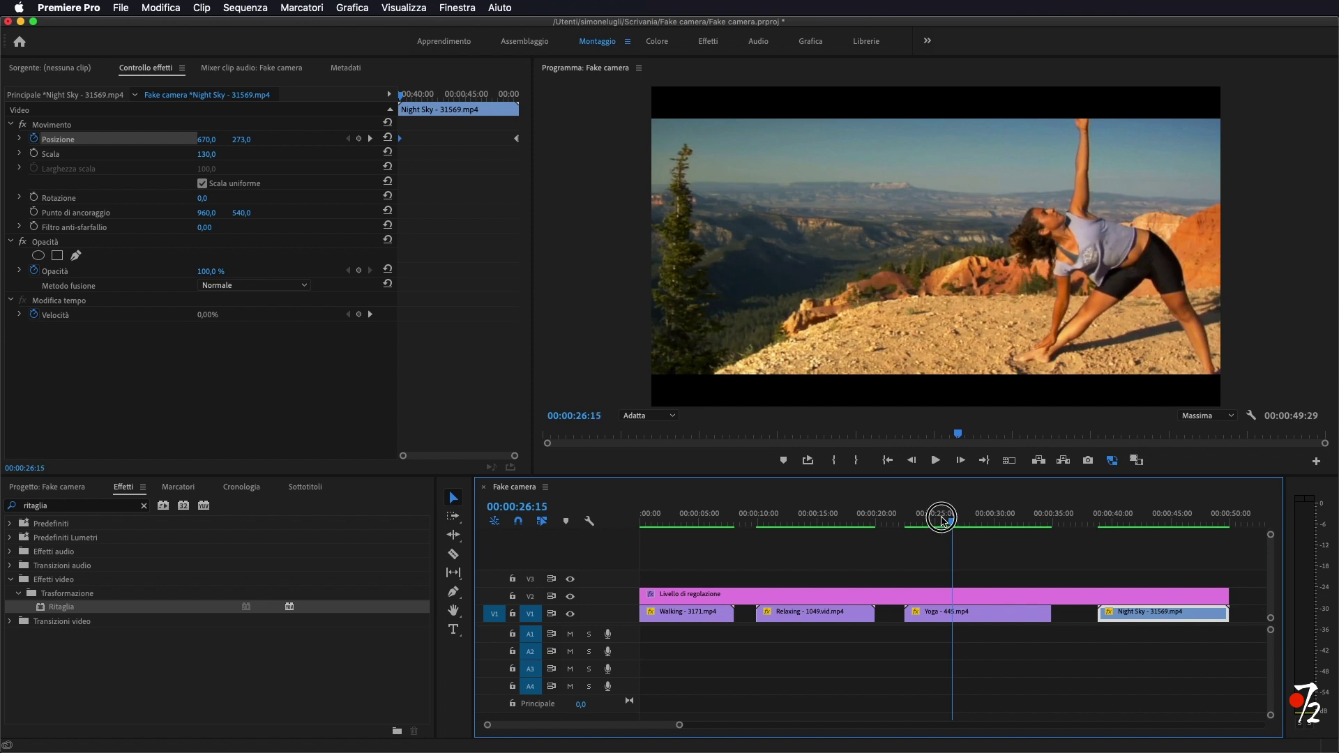
Play the Fake camera sequence from 00:00:00:00
{"action": "left_click_drag", "start_coordinate": [942, 520], "coordinate": [640, 521]}
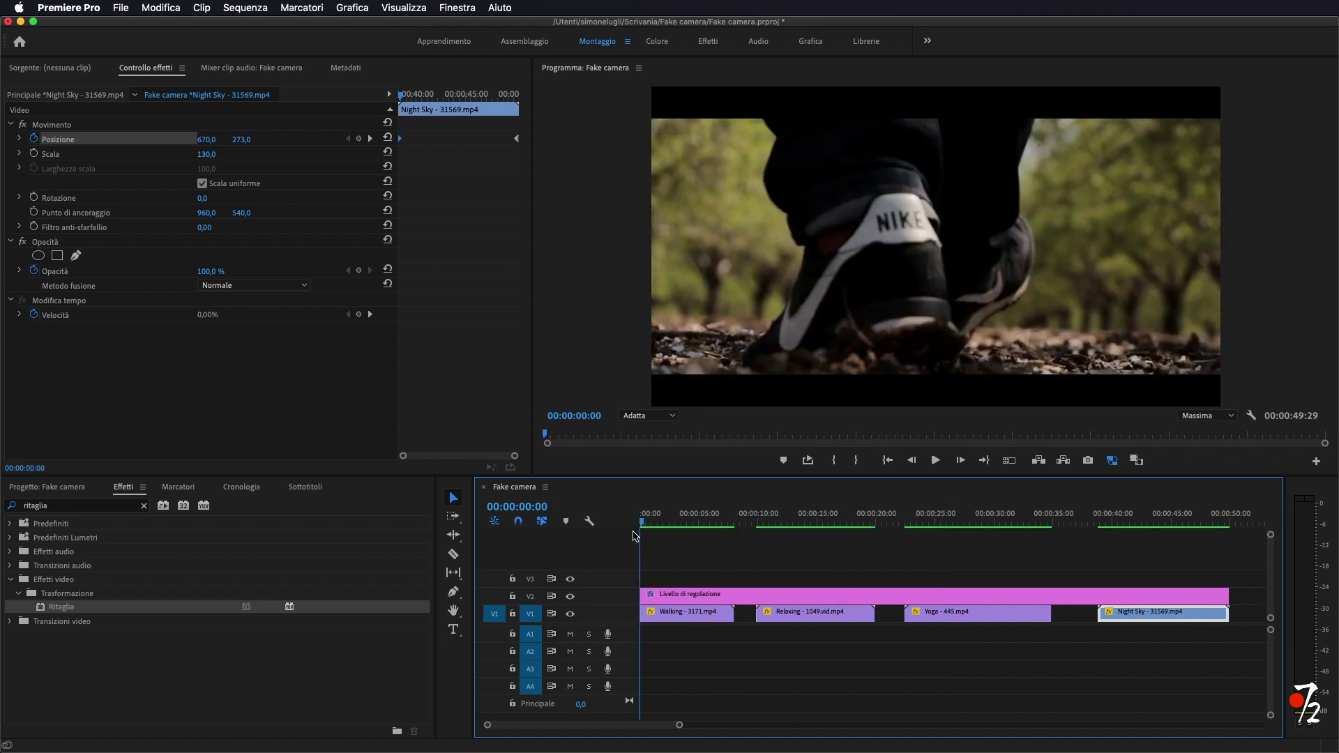
{"action": "key", "text": "space"}
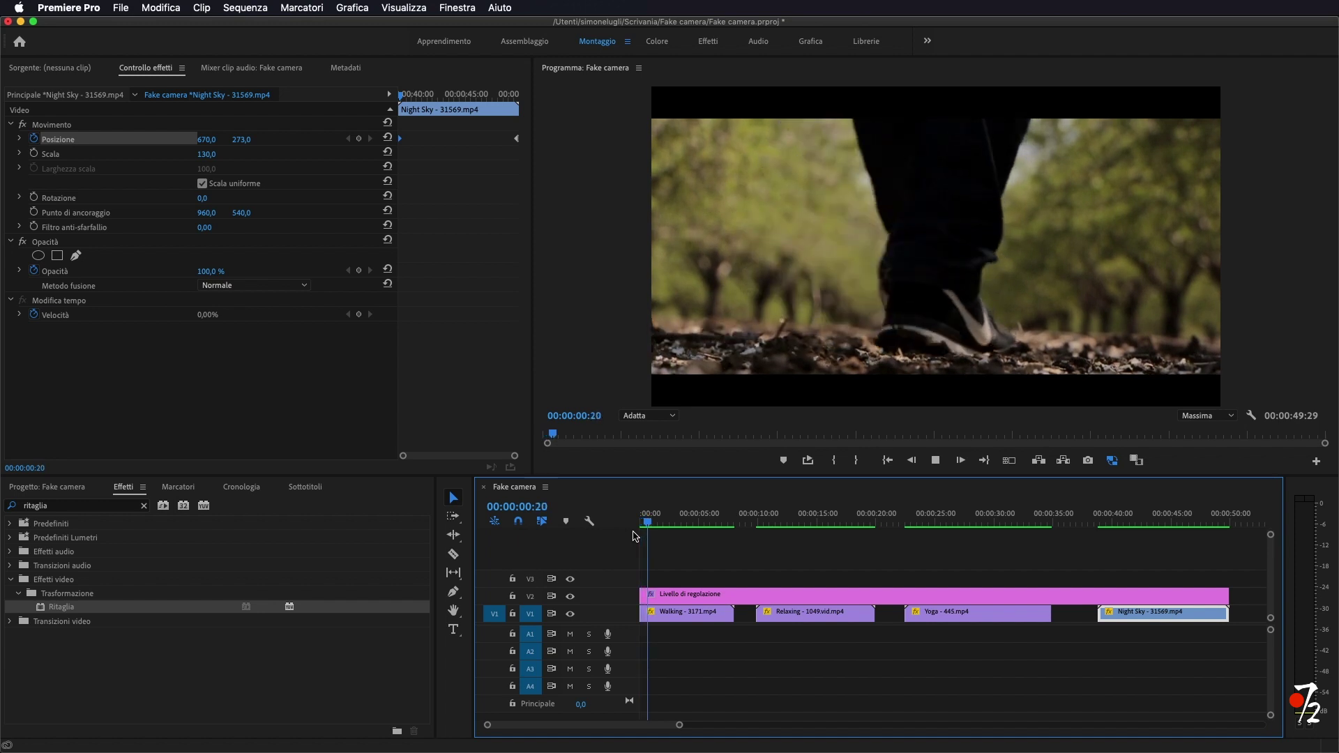